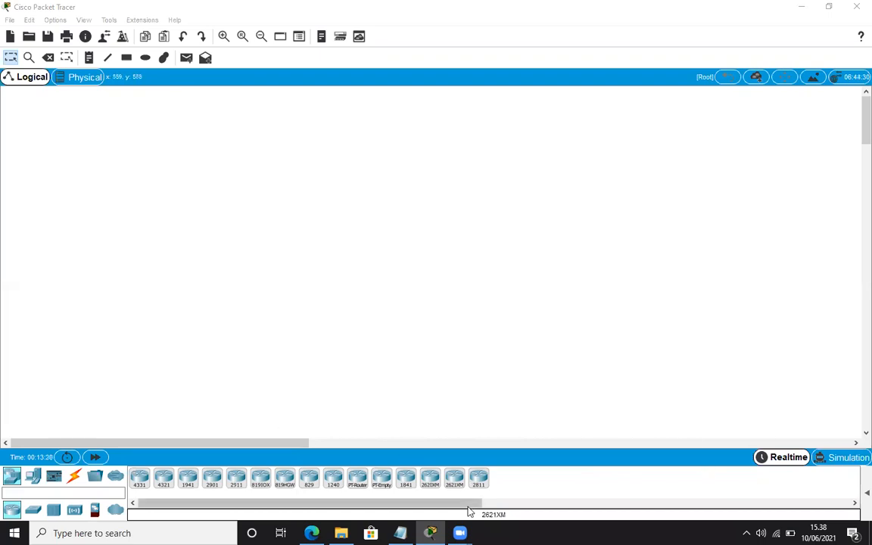
# Step: Place three PT-Router devices in the workspace as a triangle, with Router0 at the apex and Router1 and Router2 below
pyautogui.hotkey('alt', 'Tab')
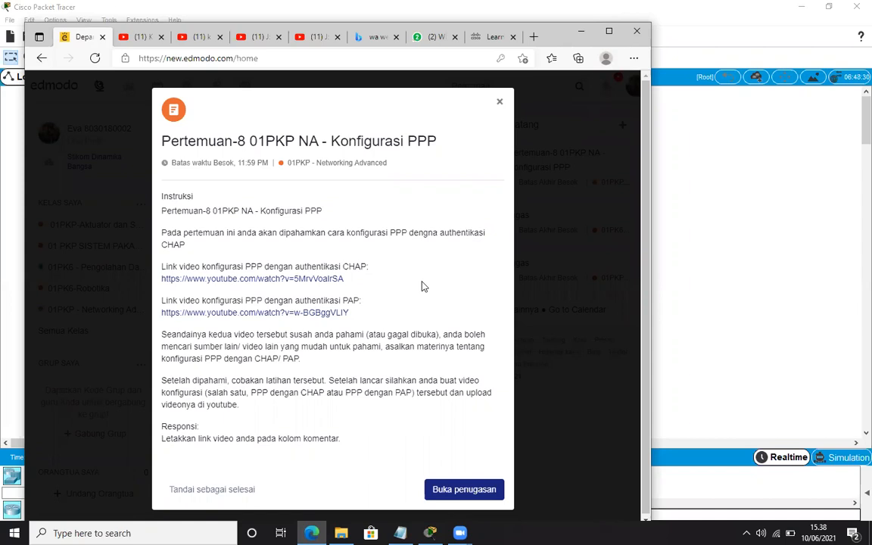
pyautogui.click(581, 31)
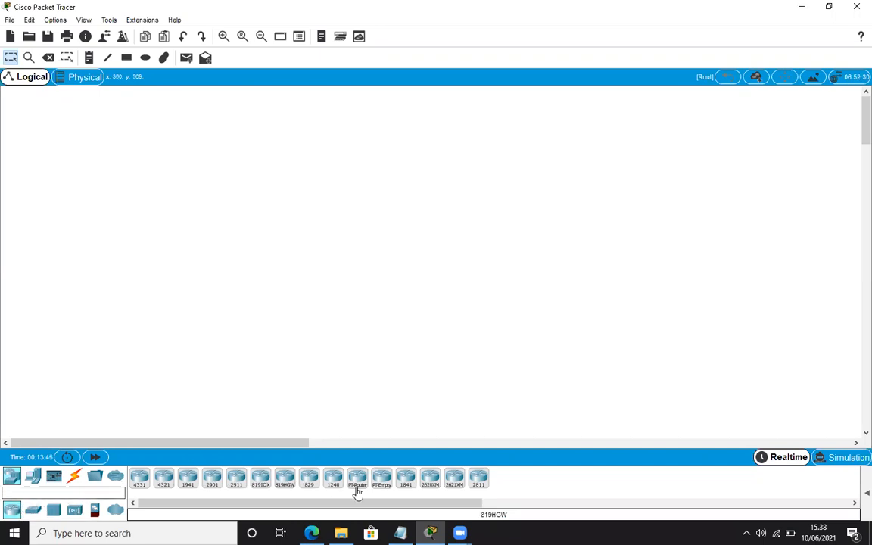
pyautogui.moveTo(360, 487); pyautogui.dragTo(353, 423)
pyautogui.moveTo(353, 306); pyautogui.dragTo(367, 249)
pyautogui.moveTo(353, 424); pyautogui.dragTo(383, 153)
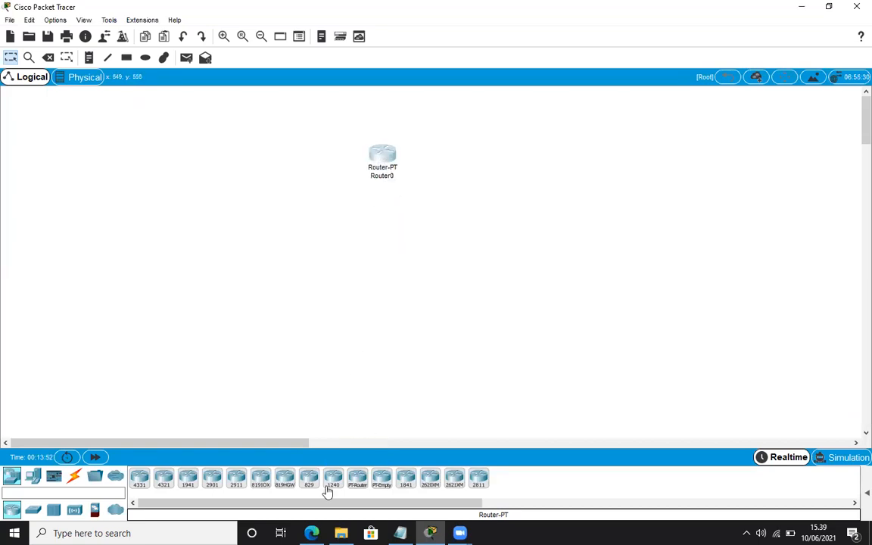
pyautogui.moveTo(364, 487); pyautogui.dragTo(293, 240)
pyautogui.moveTo(464, 249); pyautogui.dragTo(463, 248)
pyautogui.moveTo(298, 245); pyautogui.dragTo(327, 240)
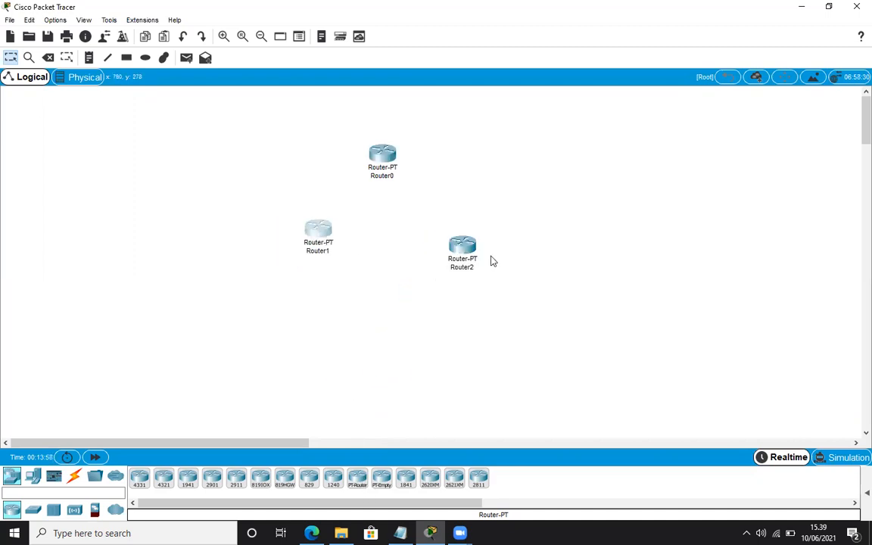
pyautogui.moveTo(476, 255); pyautogui.dragTo(469, 246)
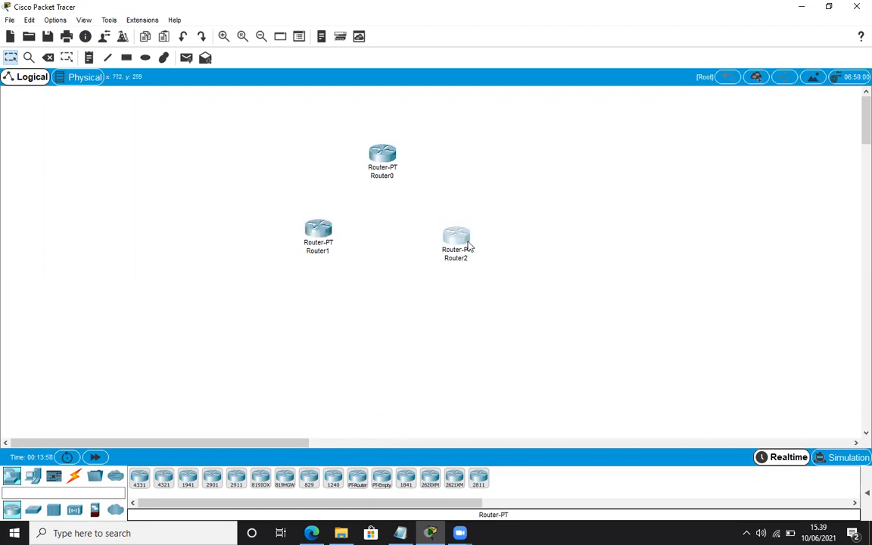
# Step: Add two PT-Switch devices, one below Router1 and one below Router2
pyautogui.click(34, 510)
pyautogui.click(164, 480)
pyautogui.click(309, 310)
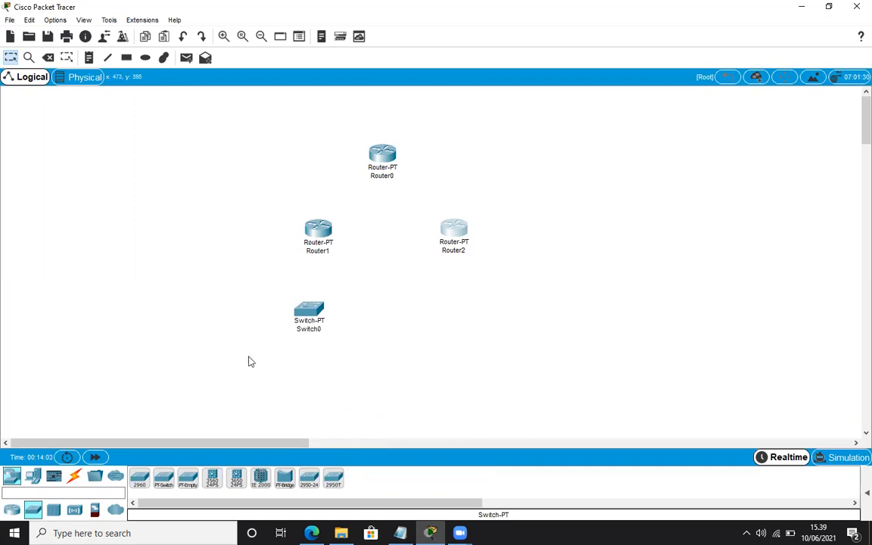
pyautogui.click(160, 483)
pyautogui.click(437, 339)
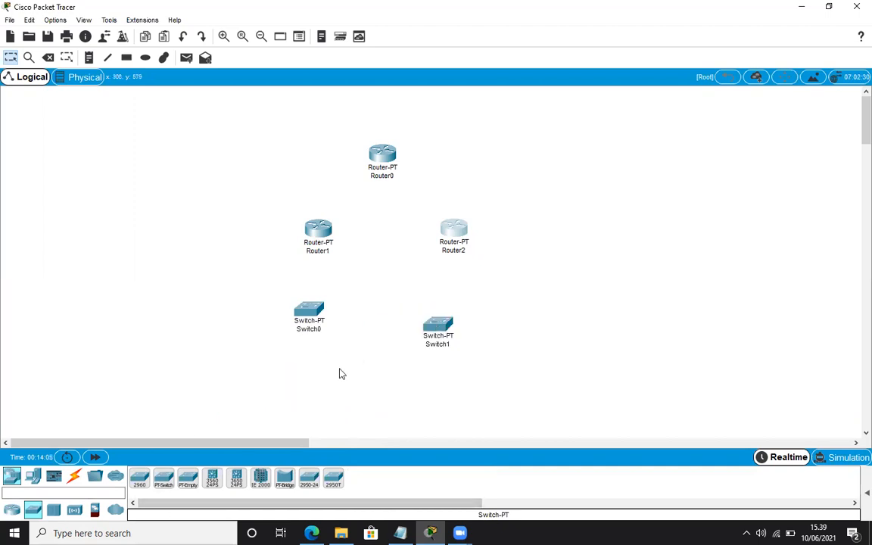
# Step: Add one PC on the outer side of each switch and align the two switches beneath the lower routers
pyautogui.click(31, 477)
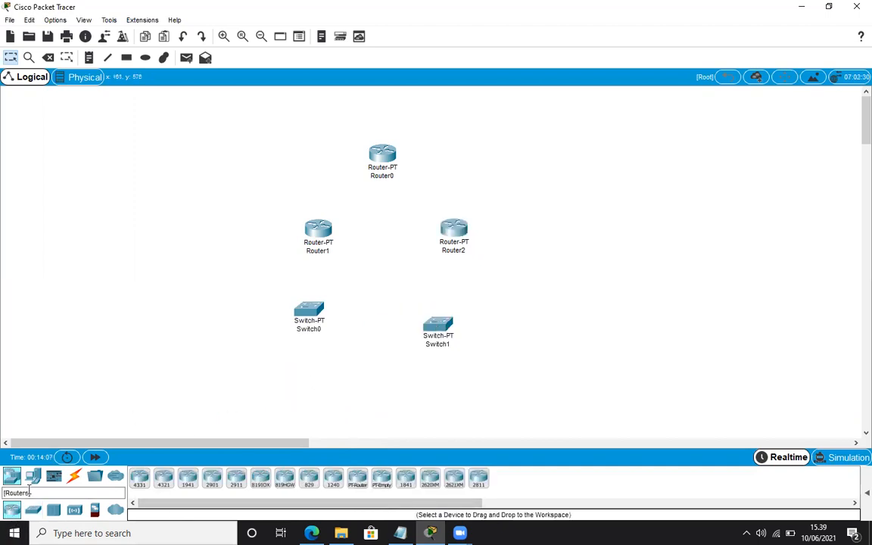
pyautogui.click(140, 478)
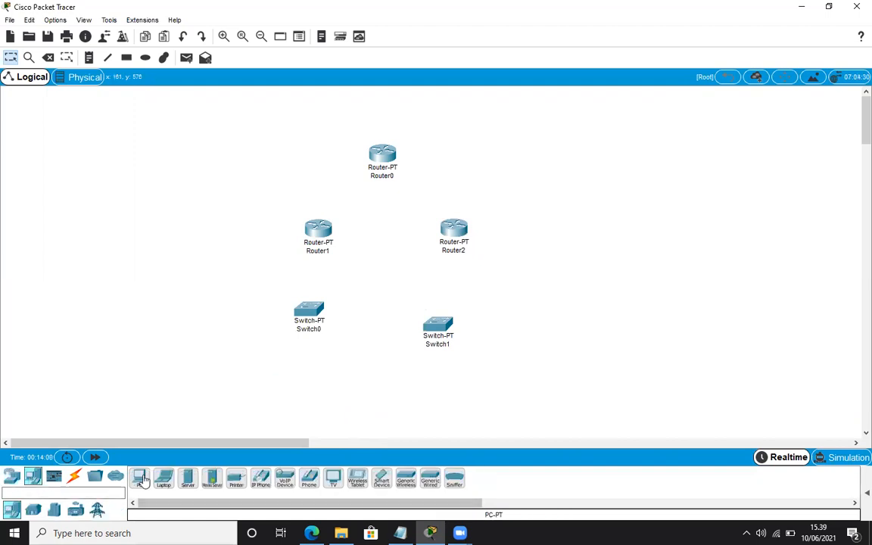
pyautogui.click(158, 356)
pyautogui.moveTo(449, 326); pyautogui.dragTo(464, 313)
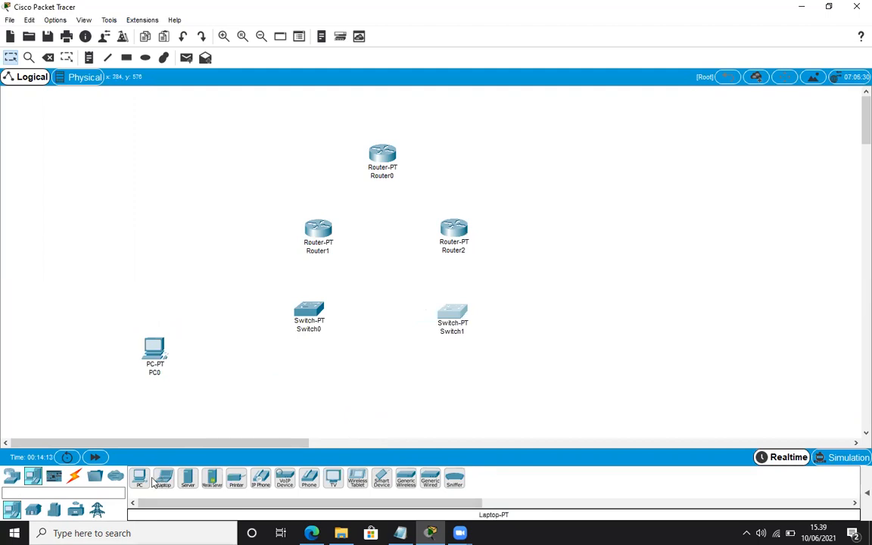
pyautogui.click(138, 478)
pyautogui.click(613, 366)
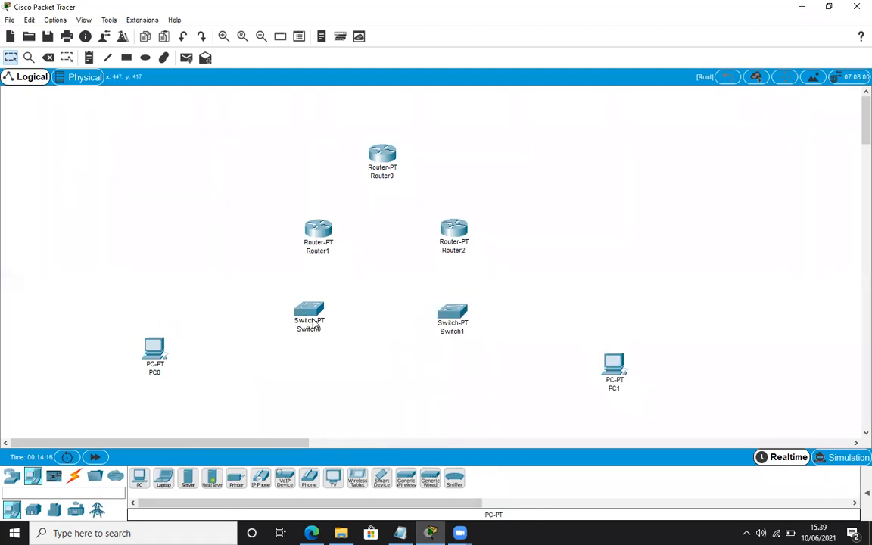
pyautogui.moveTo(316, 323); pyautogui.dragTo(316, 317)
pyautogui.moveTo(461, 326); pyautogui.dragTo(462, 319)
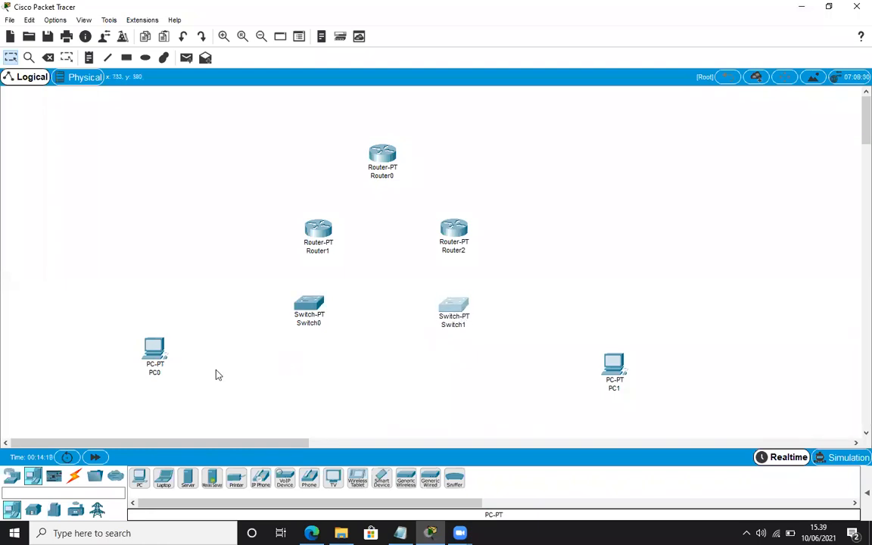
# Step: Shift PC0 slightly and connect it to Switch0 with a copper straight-through cable
pyautogui.click(75, 477)
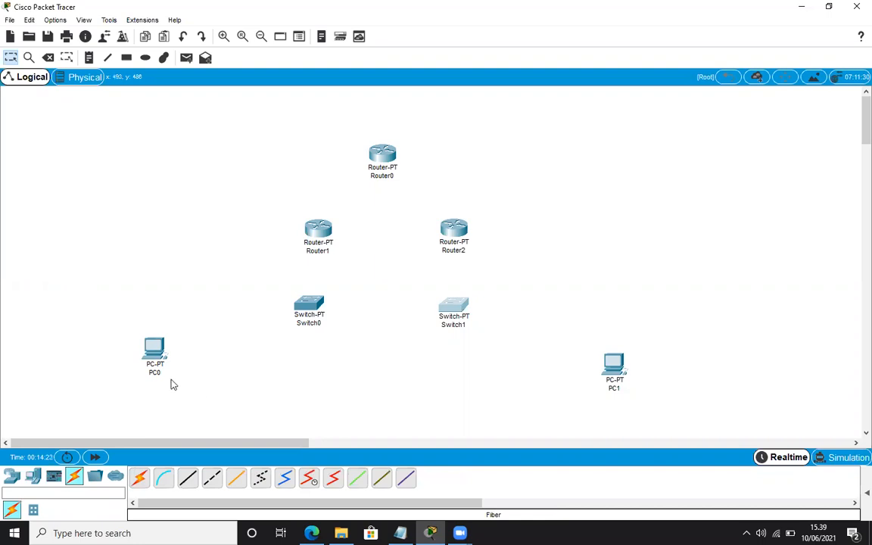
pyautogui.moveTo(147, 333); pyautogui.dragTo(155, 344)
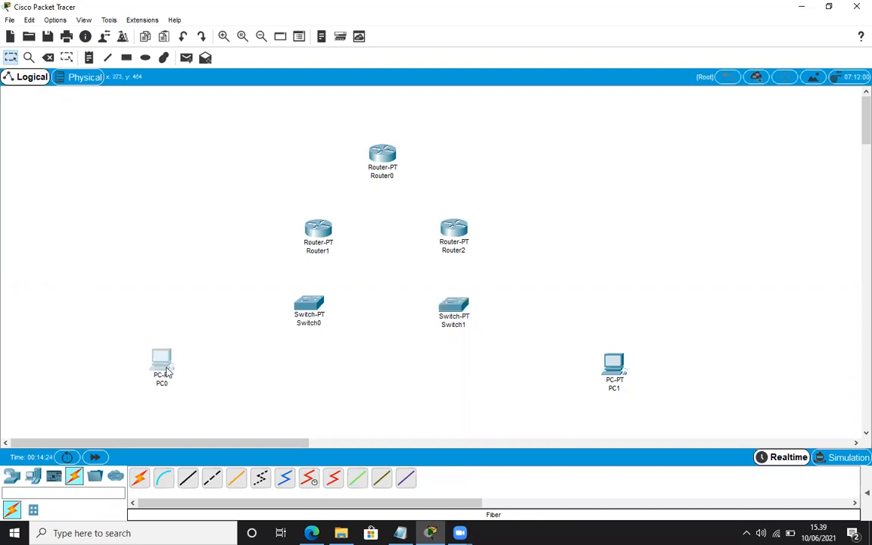
pyautogui.click(188, 481)
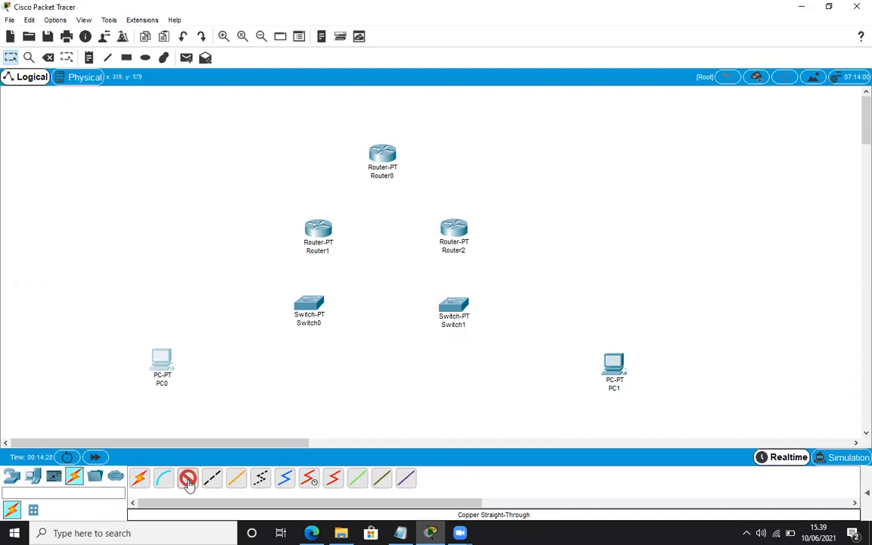
pyautogui.click(163, 362)
pyautogui.click(198, 407)
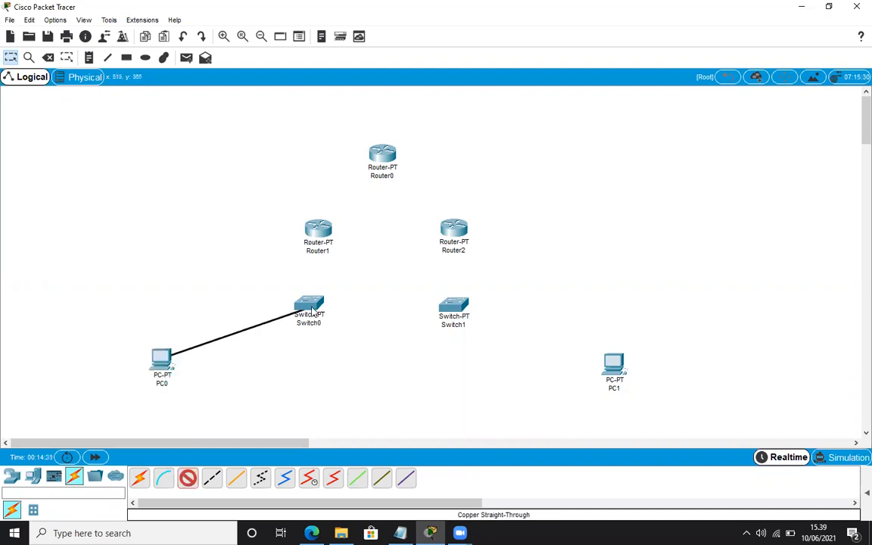
pyautogui.click(311, 305)
pyautogui.click(342, 334)
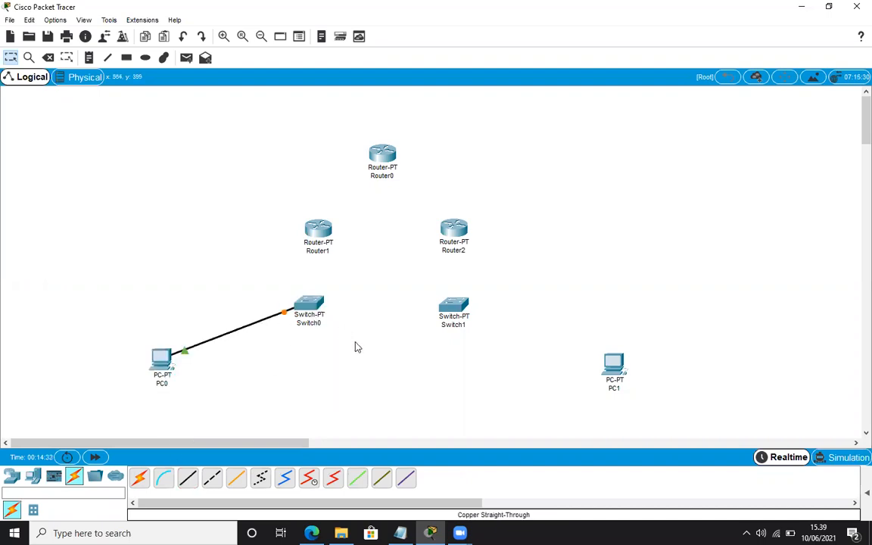
# Step: Connect PC1 to Switch1 with a copper straight-through cable
pyautogui.click(189, 479)
pyautogui.click(617, 366)
pyautogui.click(678, 413)
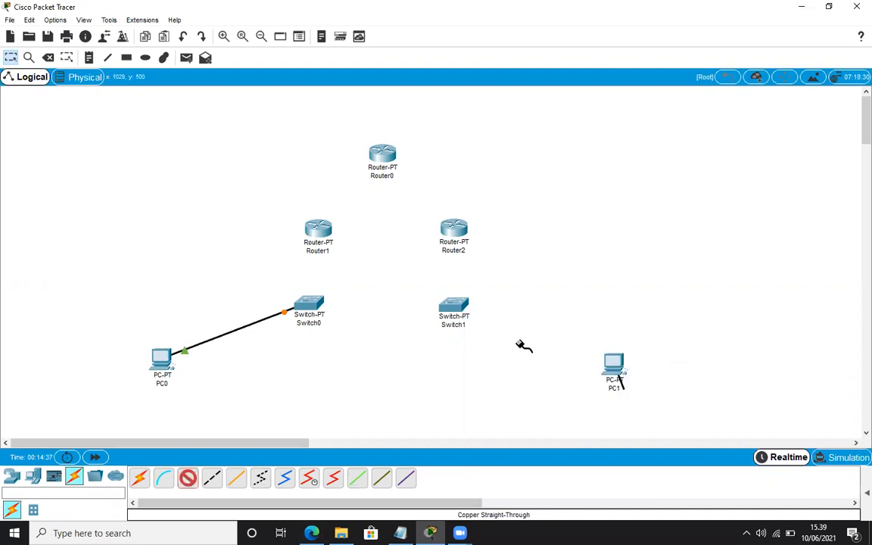
pyautogui.click(458, 311)
pyautogui.click(496, 331)
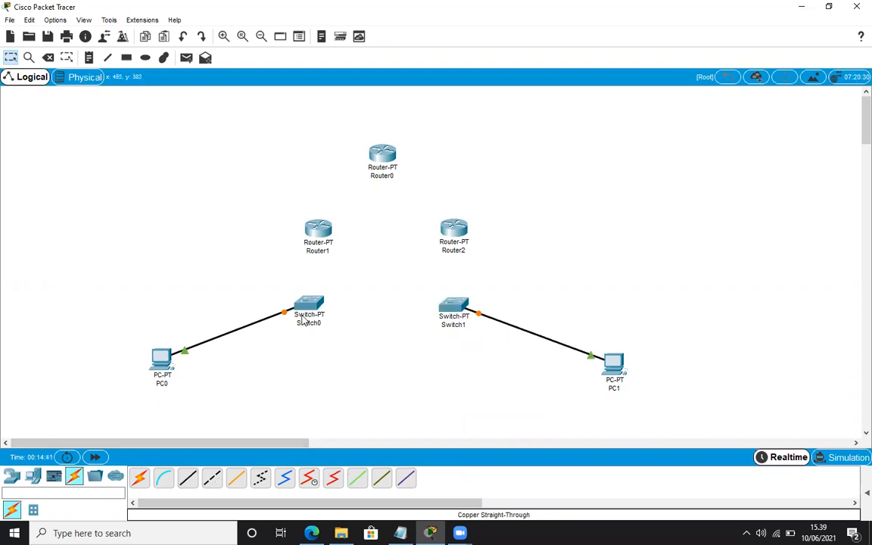
# Step: Connect Switch0's FastEthernet1/1 to Router1's FastEthernet0/0 with a copper straight-through cable
pyautogui.click(193, 482)
pyautogui.click(312, 303)
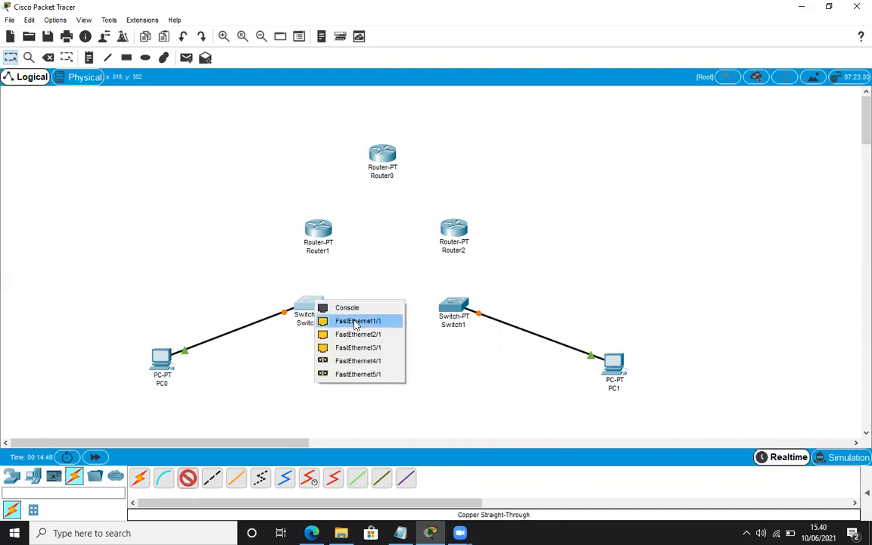
pyautogui.click(356, 321)
pyautogui.click(318, 229)
pyautogui.click(350, 261)
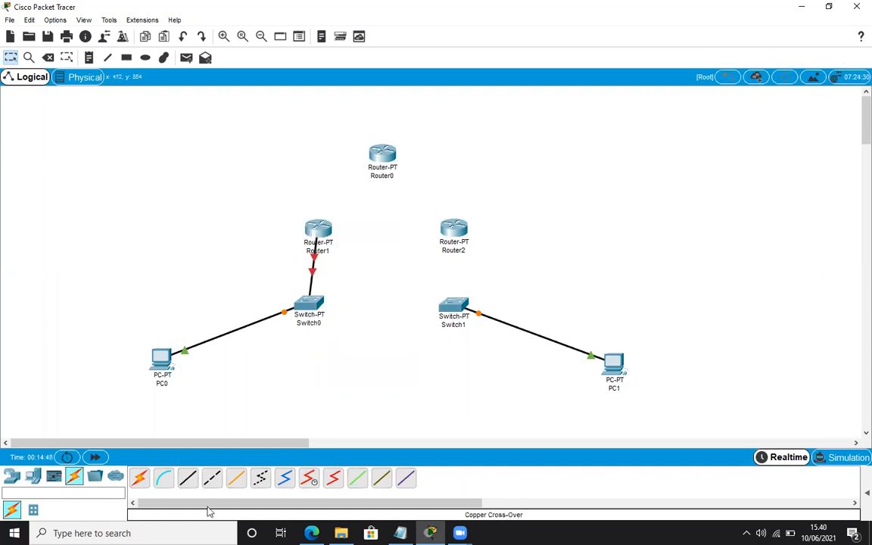
# Step: Connect Switch1 to Router2 with a copper straight-through cable
pyautogui.click(188, 478)
pyautogui.click(454, 311)
pyautogui.click(477, 327)
pyautogui.click(457, 230)
pyautogui.click(498, 259)
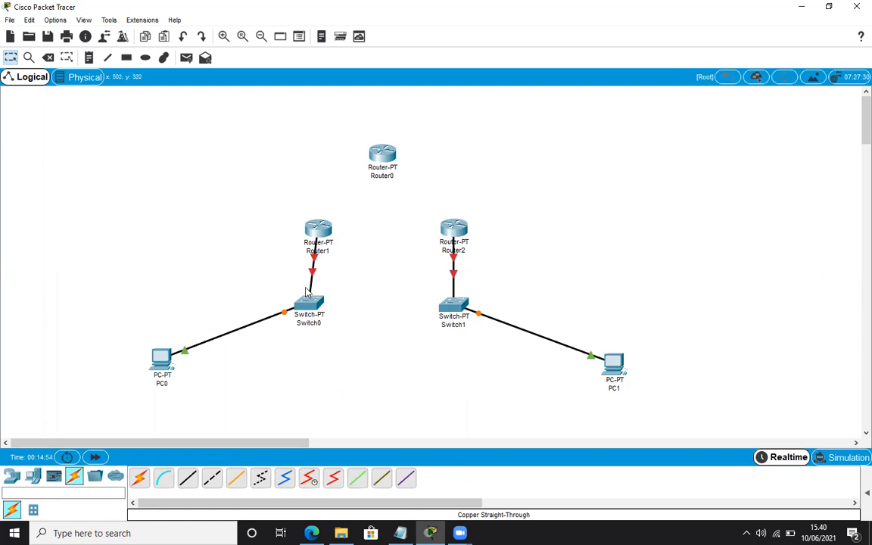
# Step: Link Router1's Serial2/0 to Router0's Serial2/0 with a Serial DCE cable
pyautogui.click(309, 479)
pyautogui.click(318, 229)
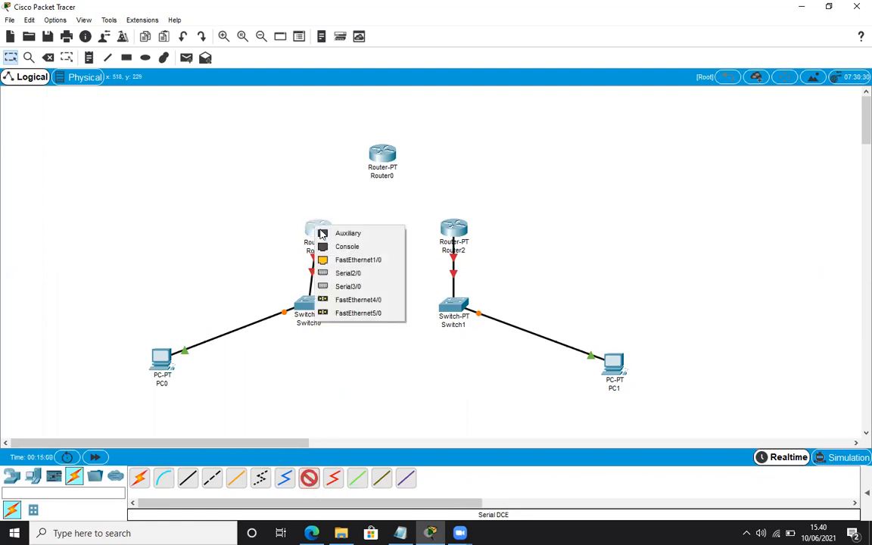
pyautogui.click(372, 276)
pyautogui.click(381, 157)
pyautogui.click(412, 220)
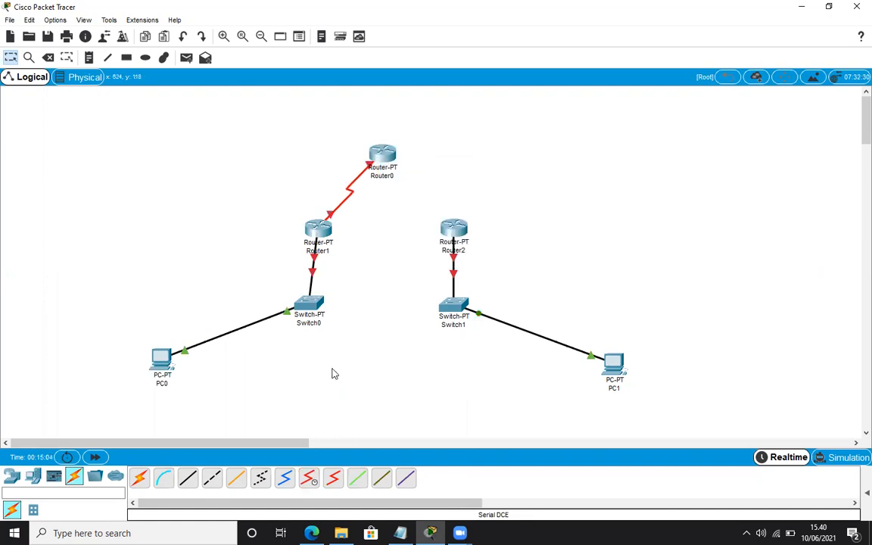
# Step: Link Router0's Serial3/0 to a serial port on Router2 with a Serial DCE cable and shift Switch1 slightly
pyautogui.click(309, 478)
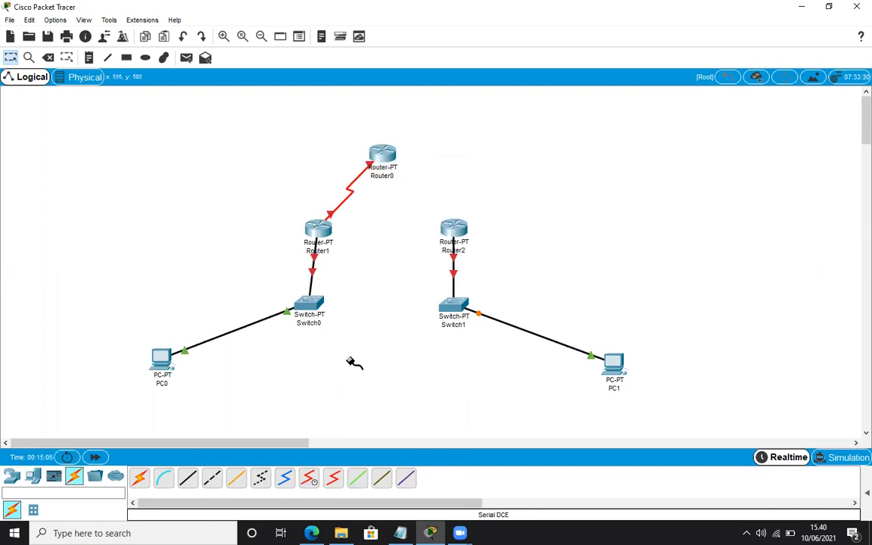
pyautogui.click(382, 157)
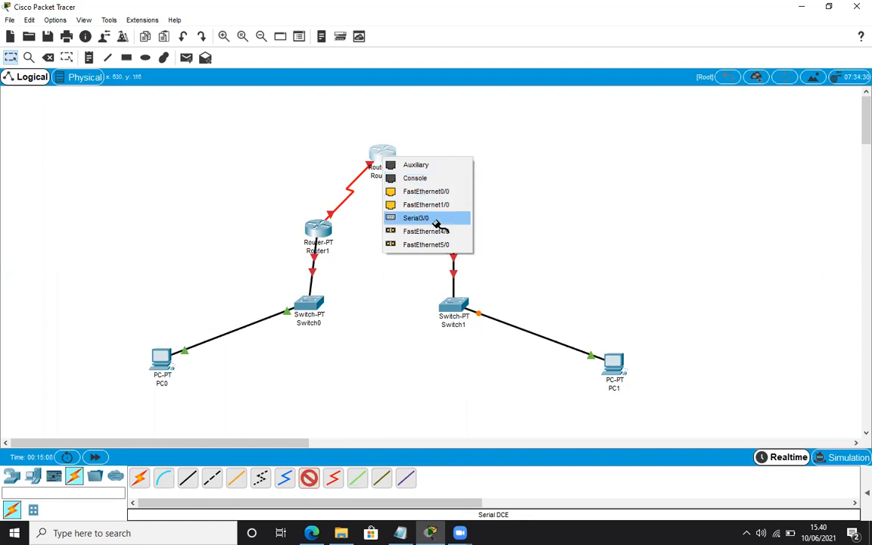
pyautogui.click(424, 218)
pyautogui.click(456, 229)
pyautogui.click(492, 283)
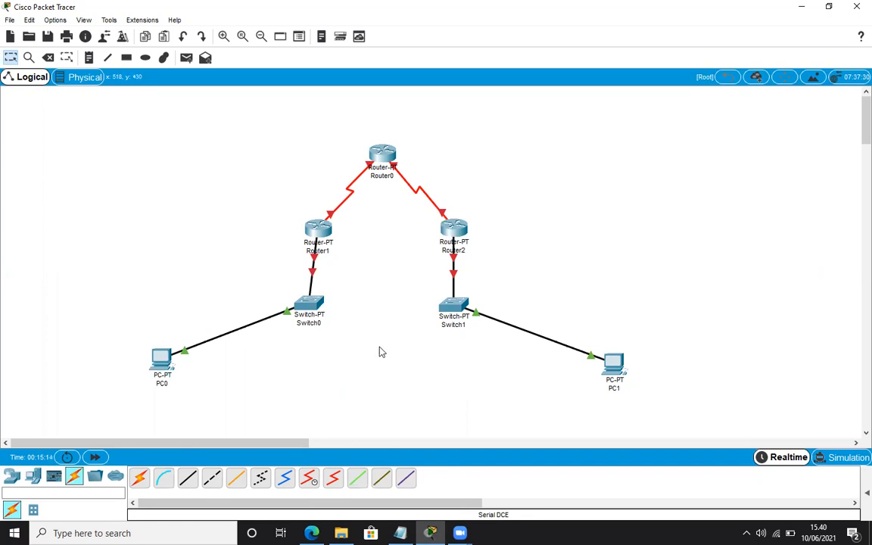
pyautogui.moveTo(450, 304); pyautogui.dragTo(463, 301)
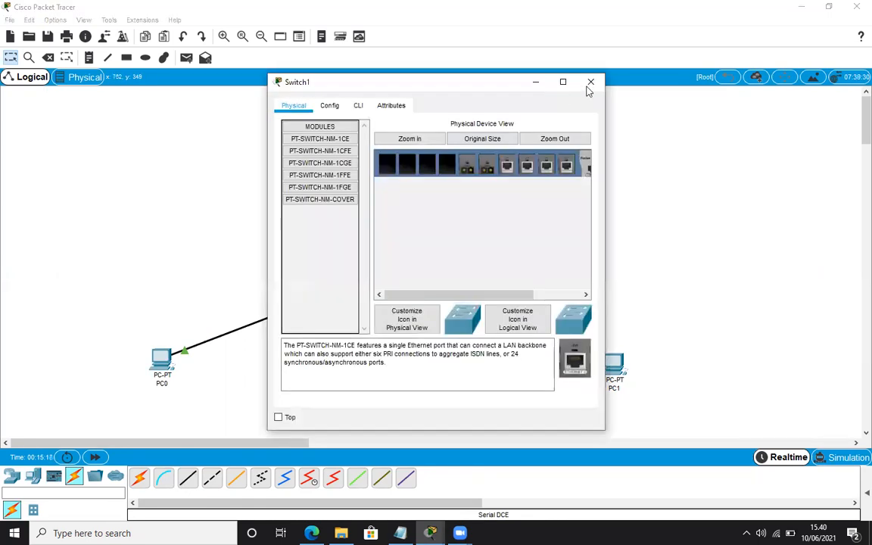
# Step: Rename the router above Switch0 as R1
pyautogui.click(321, 251)
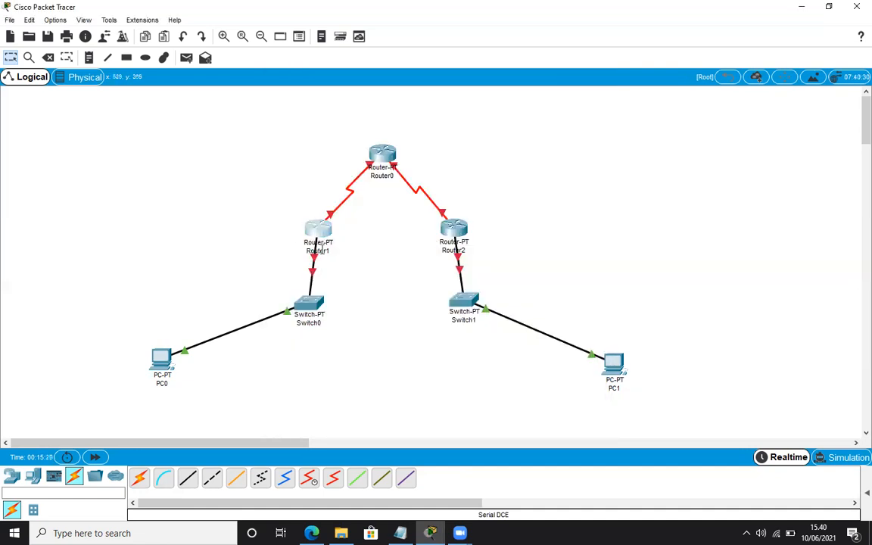
pyautogui.moveTo(337, 255); pyautogui.dragTo(291, 255)
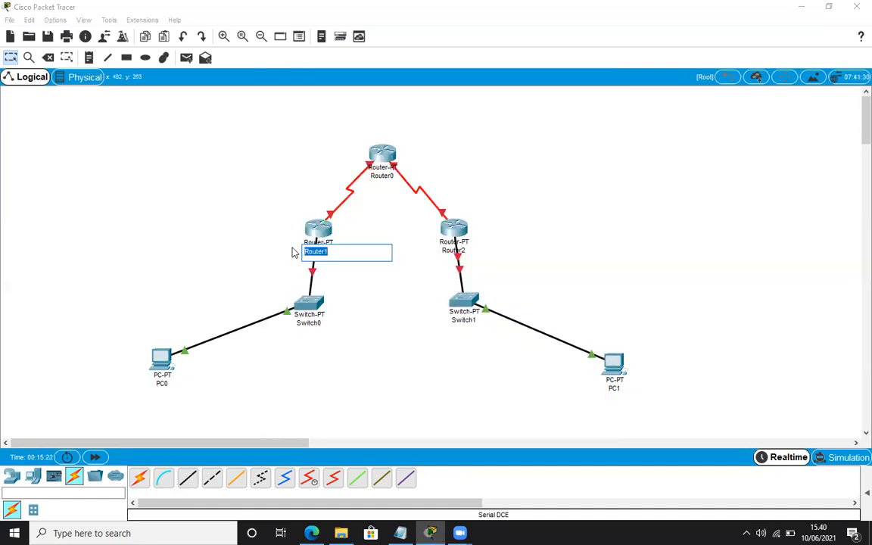
pyautogui.write('R0')
# Step: Rename the router above Switch1 as R2
pyautogui.click(455, 251)
pyautogui.moveTo(473, 249); pyautogui.dragTo(425, 254)
pyautogui.write('R2')
pyautogui.click(386, 175)
pyautogui.moveTo(407, 179); pyautogui.dragTo(324, 181)
# Step: Rename the router above Switch1 as R3 and the apex router as R2
pyautogui.click(456, 250)
pyautogui.moveTo(461, 251); pyautogui.dragTo(365, 246)
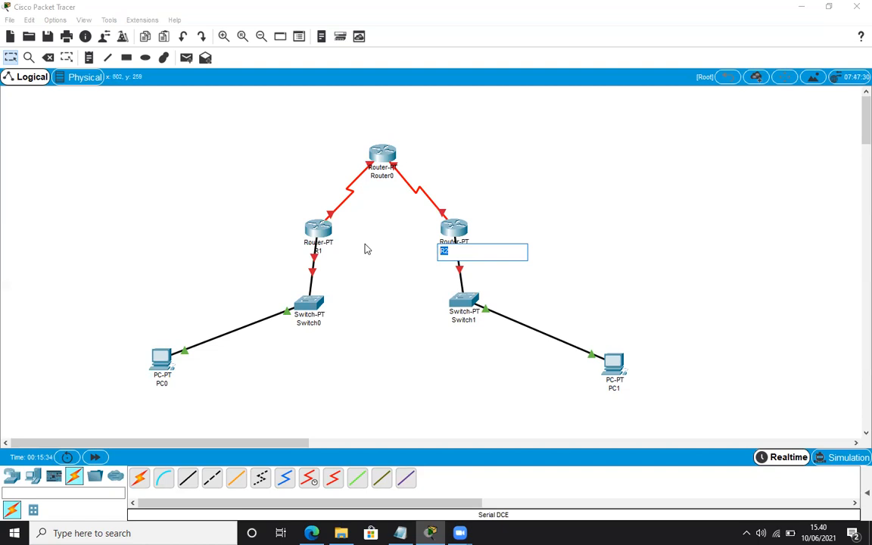
pyautogui.click(382, 175)
pyautogui.moveTo(425, 180); pyautogui.dragTo(281, 184)
pyautogui.write('R2')
pyautogui.click(397, 256)
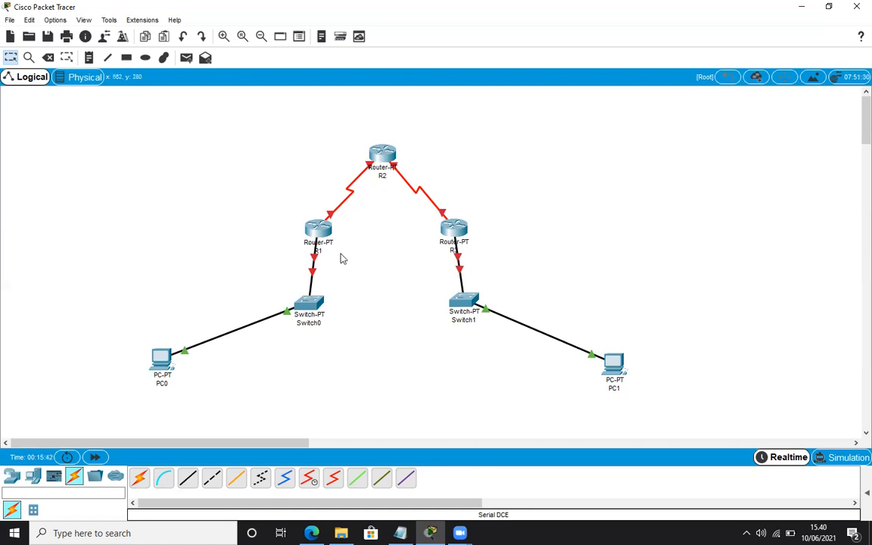
# Step: Open R1's command line and decline the initial configuration dialog to reach the router prompt
pyautogui.click(318, 230)
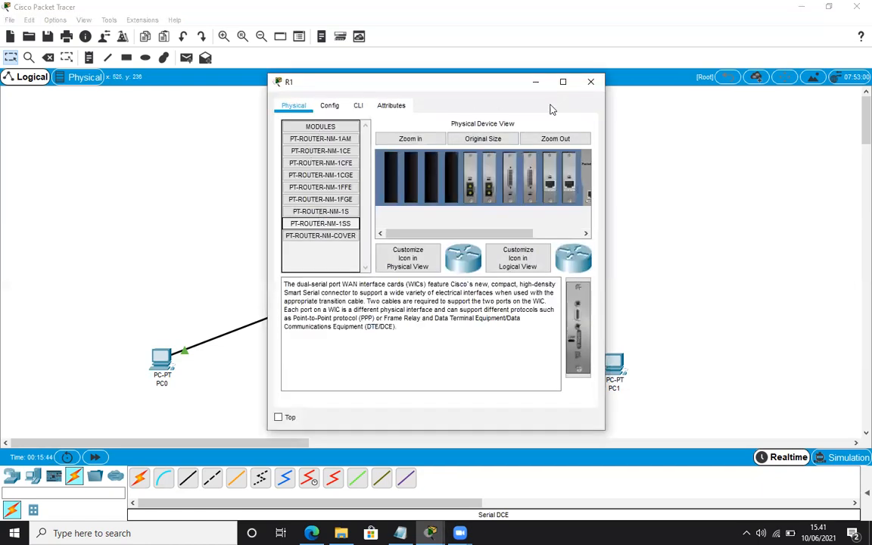
pyautogui.press('Escape')
pyautogui.click(331, 231)
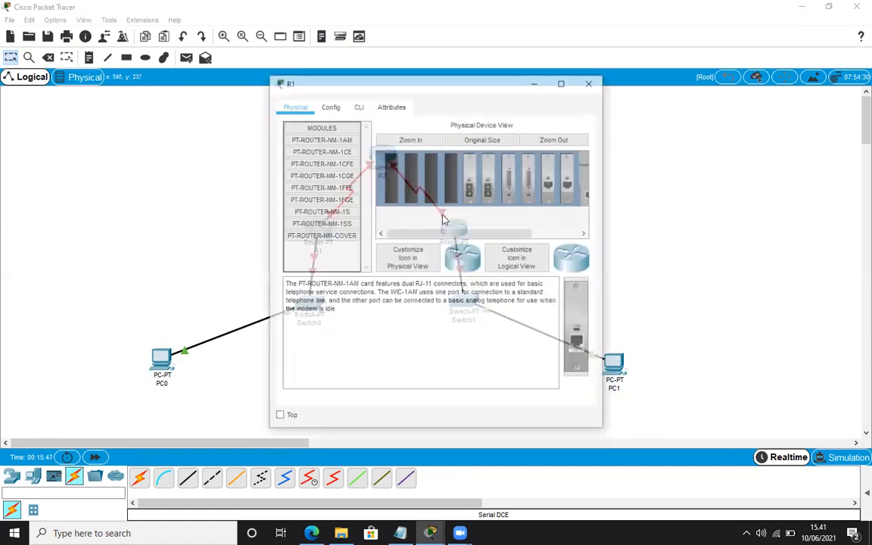
pyautogui.click(366, 107)
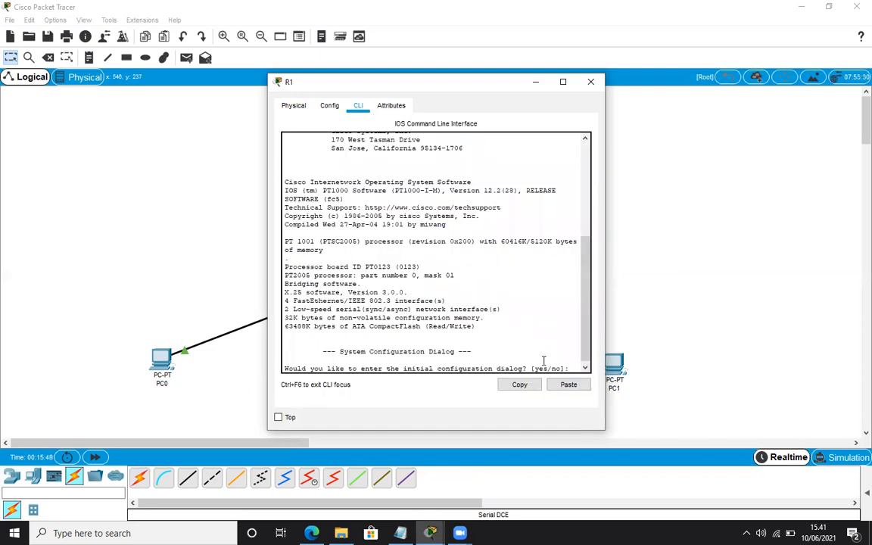
pyautogui.write('no')
pyautogui.press('Return')
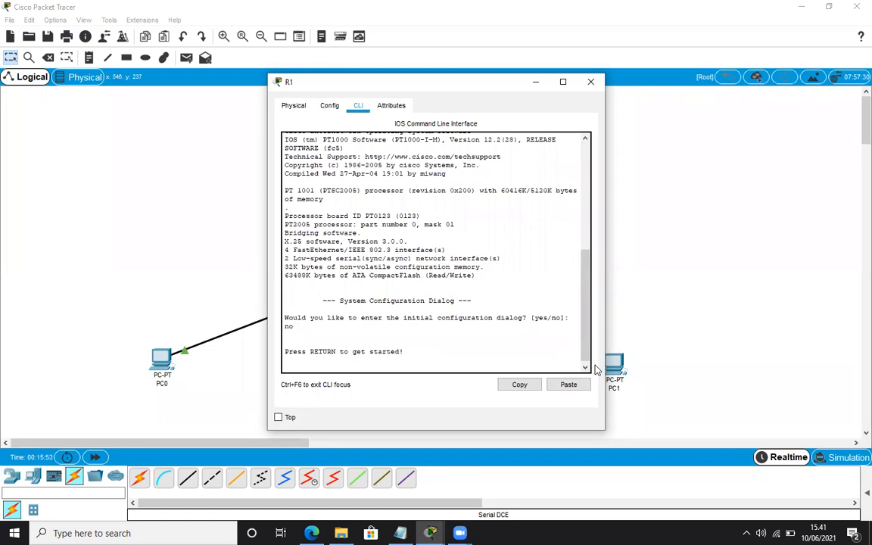
pyautogui.press('Return')
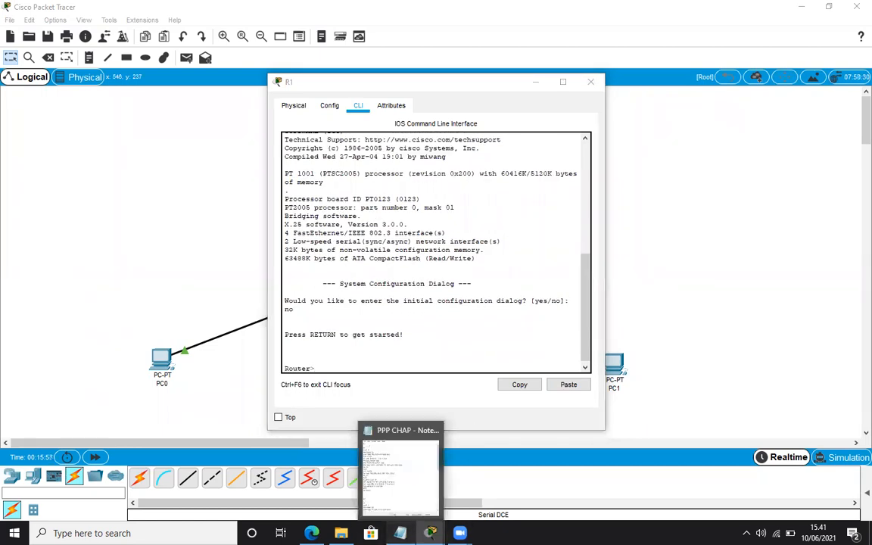
# Step: Switch to the PPP CHAP notes in Notepad and look through the router command blocks, shifting the window off R1's command line
pyautogui.click(399, 533)
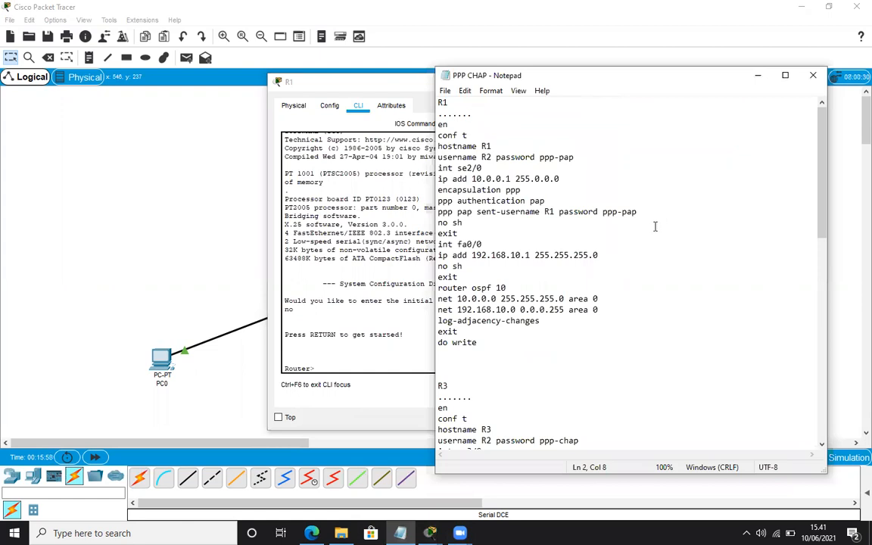
pyautogui.scroll(-10, 656, 226)
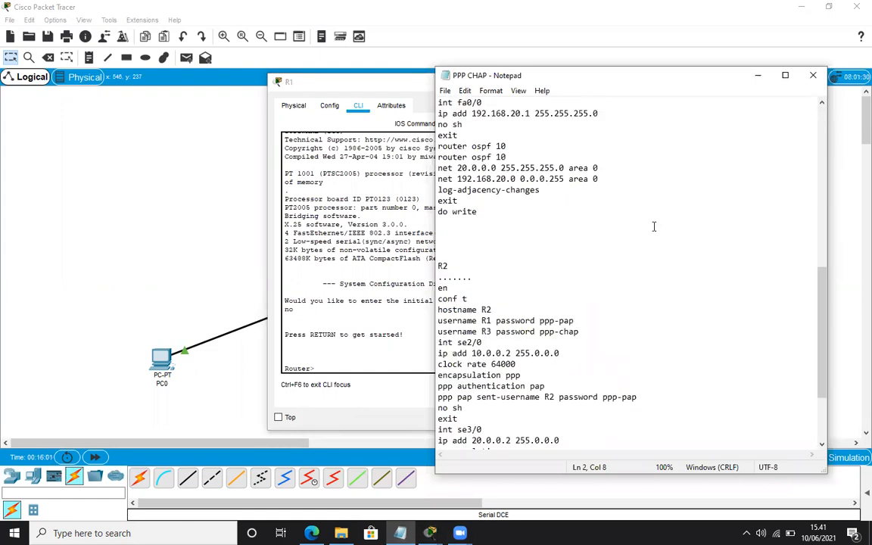
pyautogui.scroll(9, 654, 227)
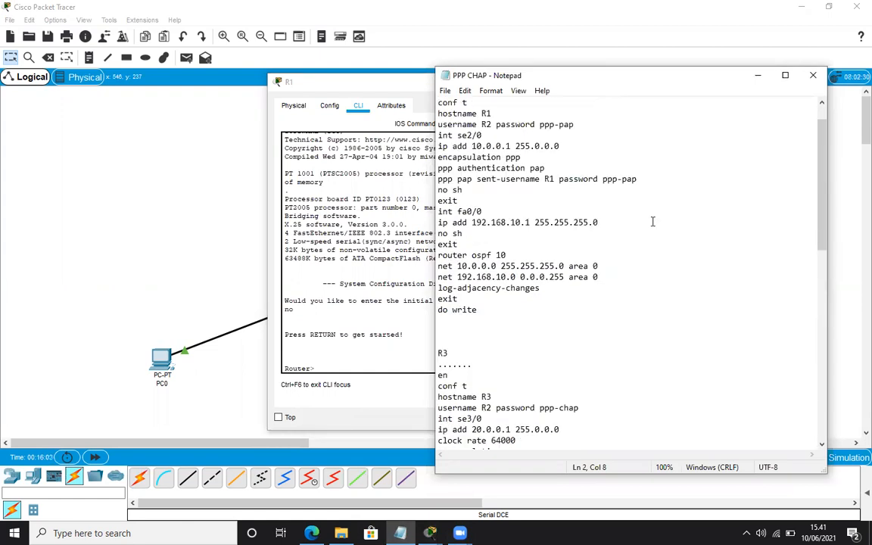
pyautogui.scroll(1, 652, 222)
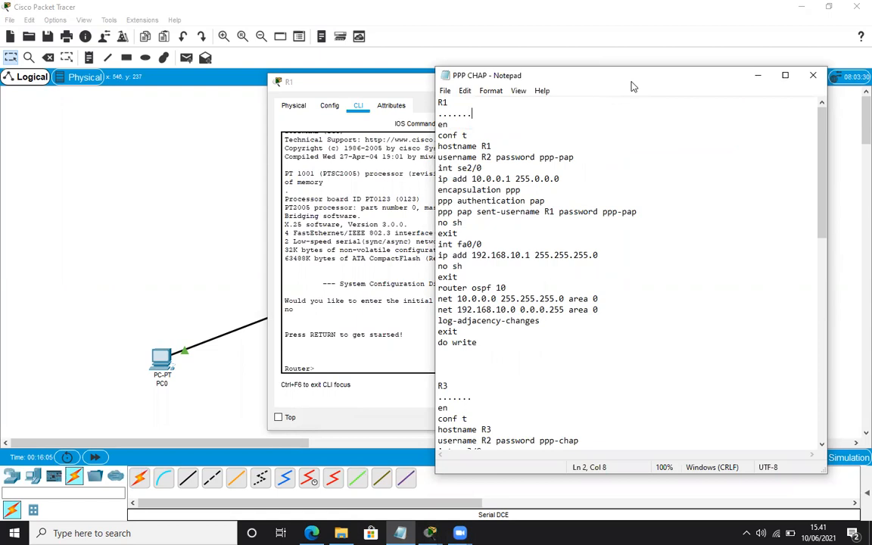
pyautogui.moveTo(670, 83); pyautogui.dragTo(715, 82)
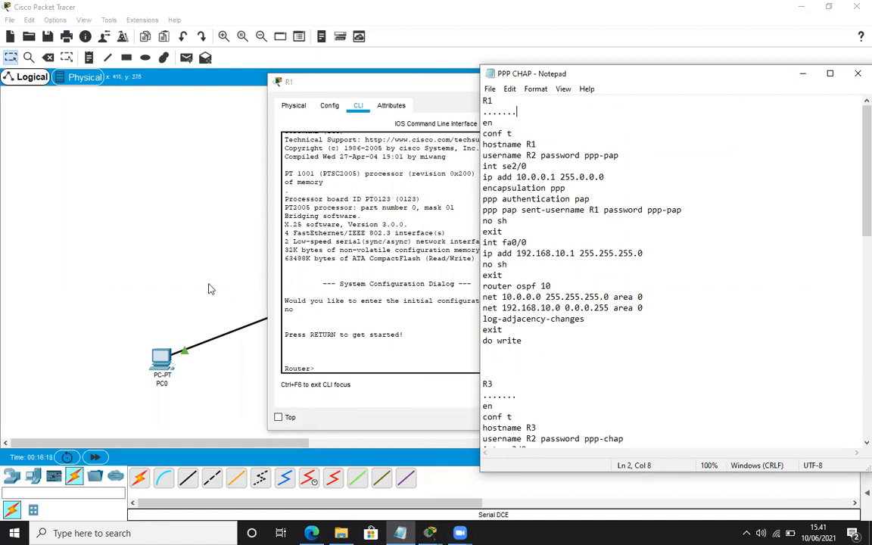
# Step: Place a text note reading 192.168.10.1 above router R1 in the topology
pyautogui.click(233, 267)
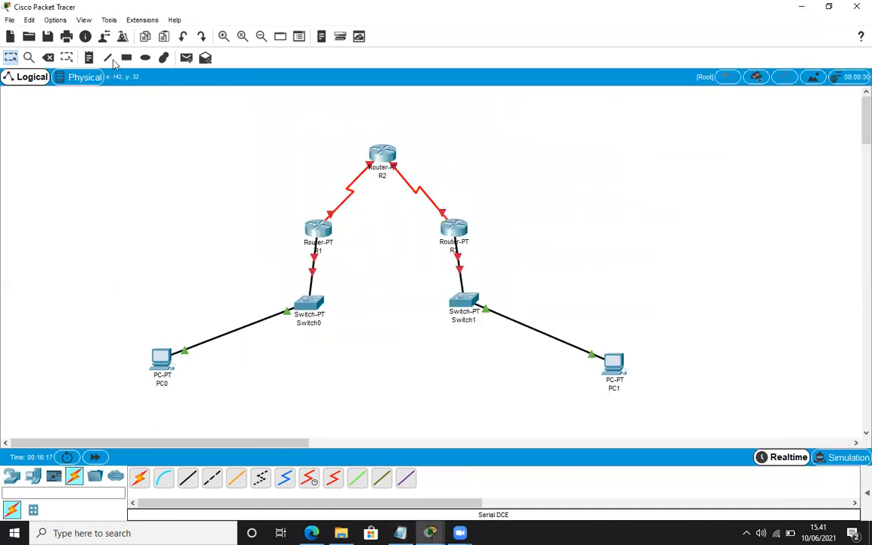
pyautogui.click(89, 57)
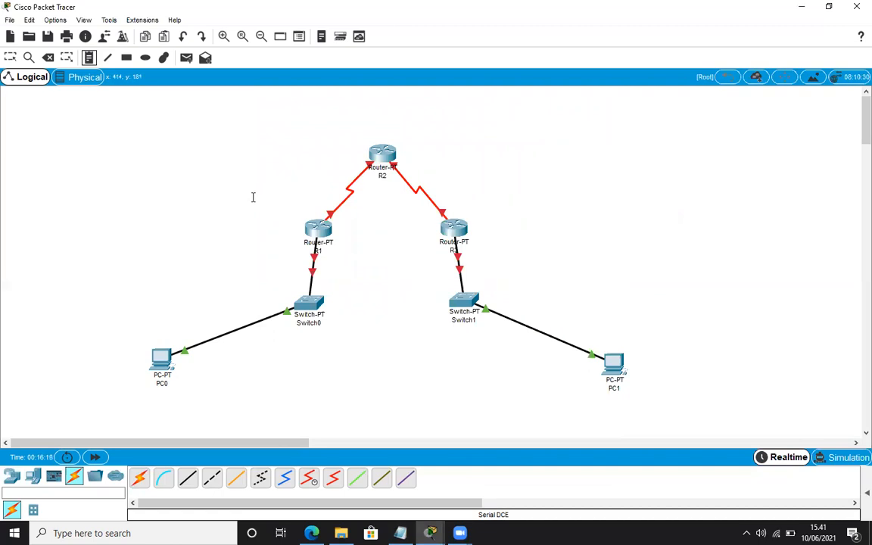
pyautogui.click(252, 196)
pyautogui.click(283, 218)
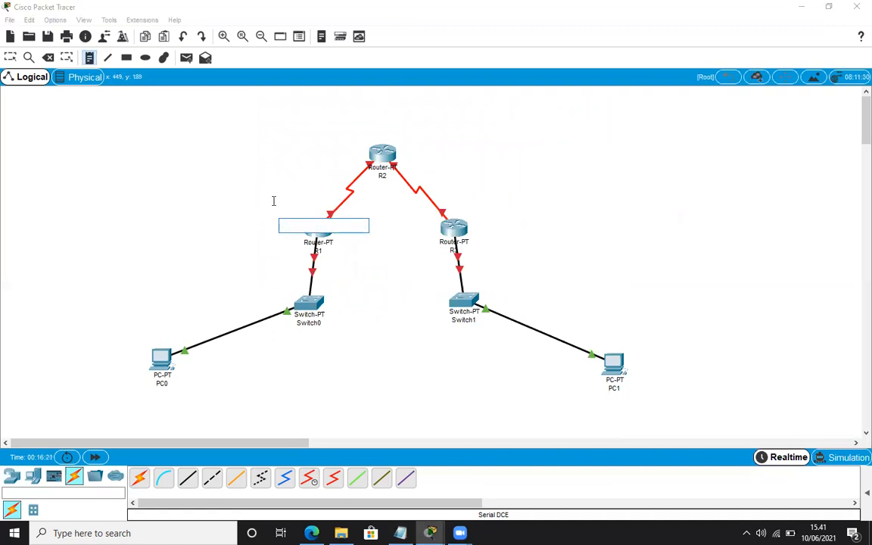
pyautogui.click(274, 201)
pyautogui.write('192.168.10.1')
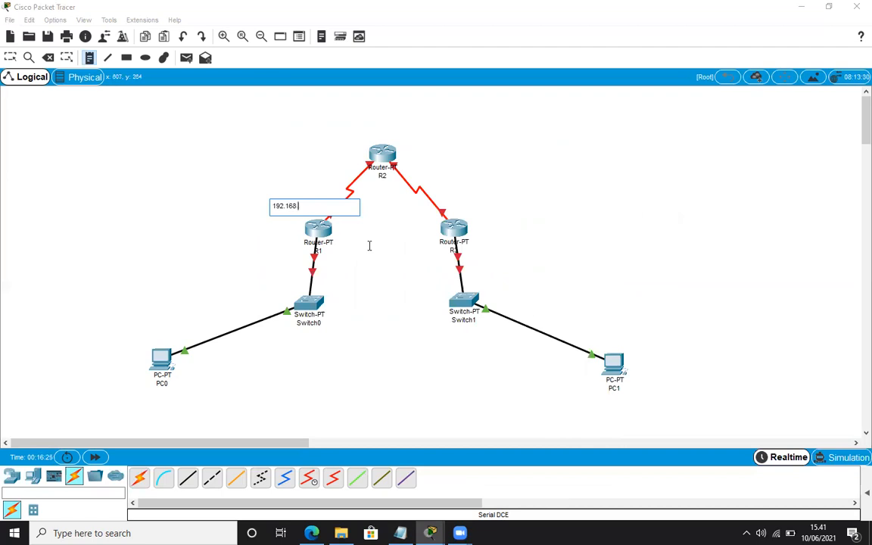
pyautogui.click(458, 203)
# Step: Check R3's address in the Notepad notes and place a text note reading 192.168.20.1 above router R3
pyautogui.moveTo(399, 533)
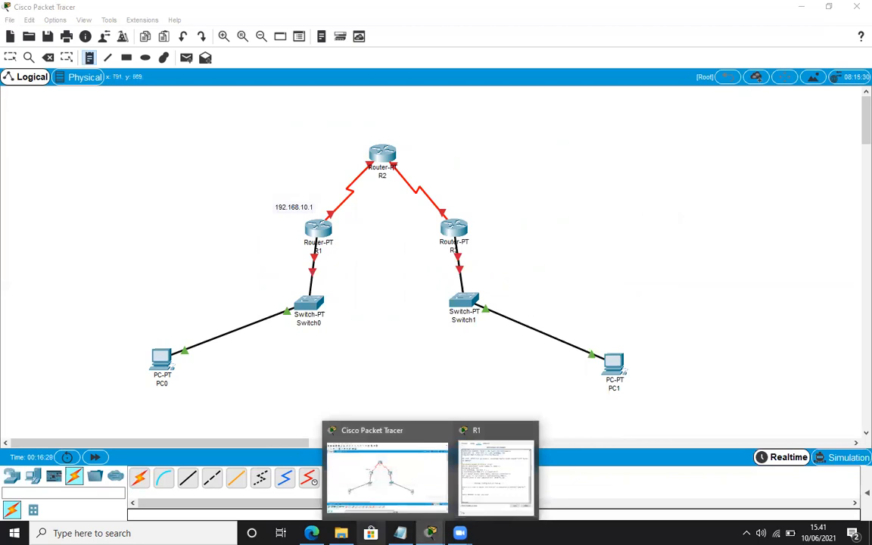
pyautogui.click(498, 477)
pyautogui.scroll(-9, 598, 345)
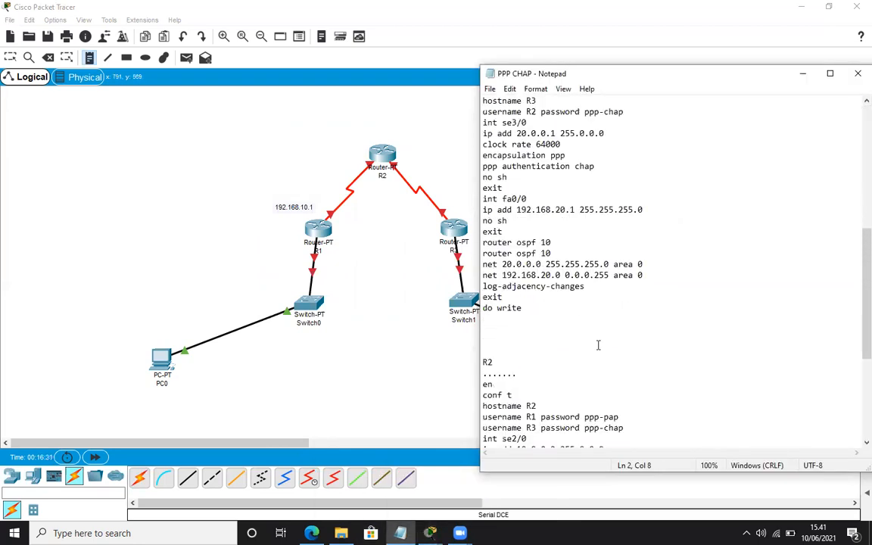
pyautogui.scroll(-7, 598, 345)
pyautogui.scroll(8, 598, 345)
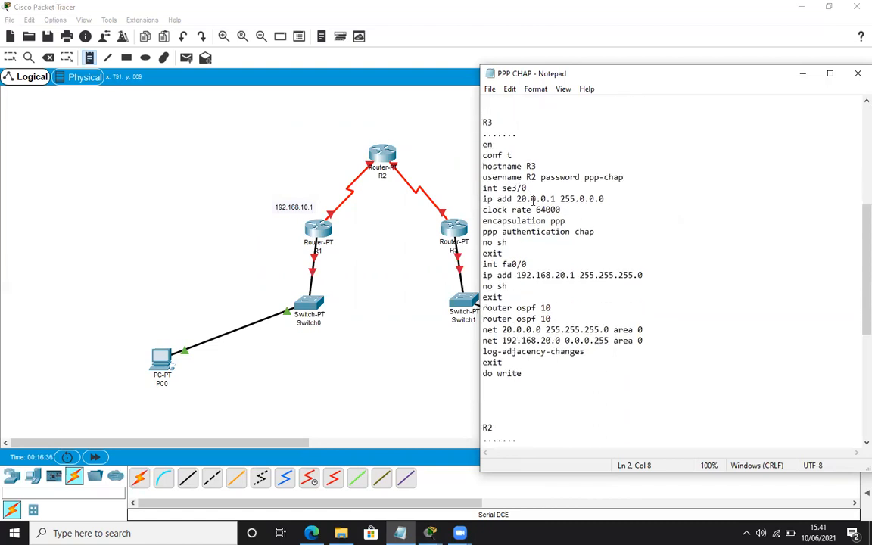
pyautogui.click(388, 240)
pyautogui.click(449, 205)
pyautogui.write('192.168.20.1')
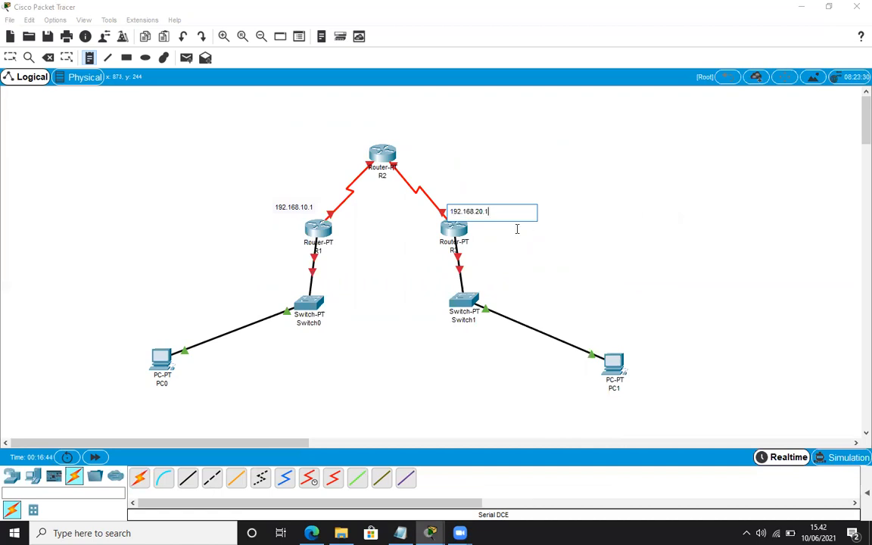
pyautogui.click(514, 232)
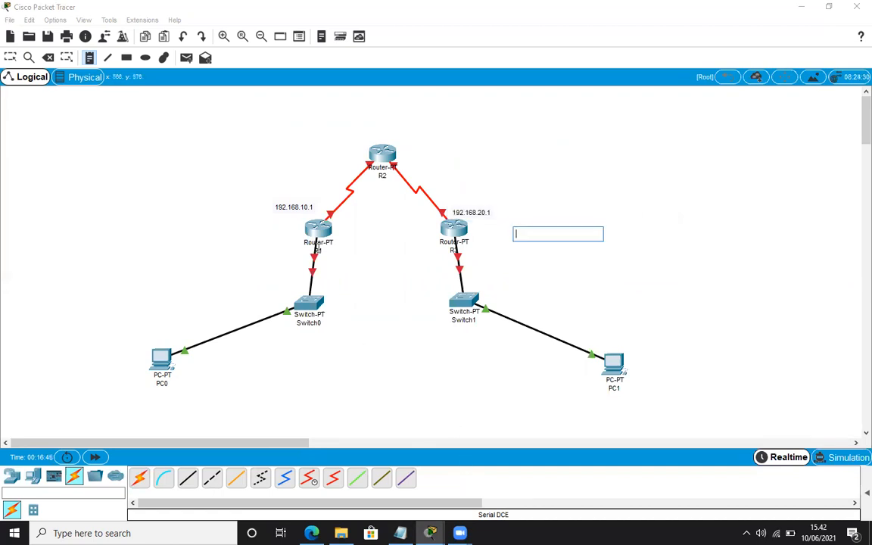
# Step: Leave note placement and reopen R1's command line
pyautogui.click(314, 233)
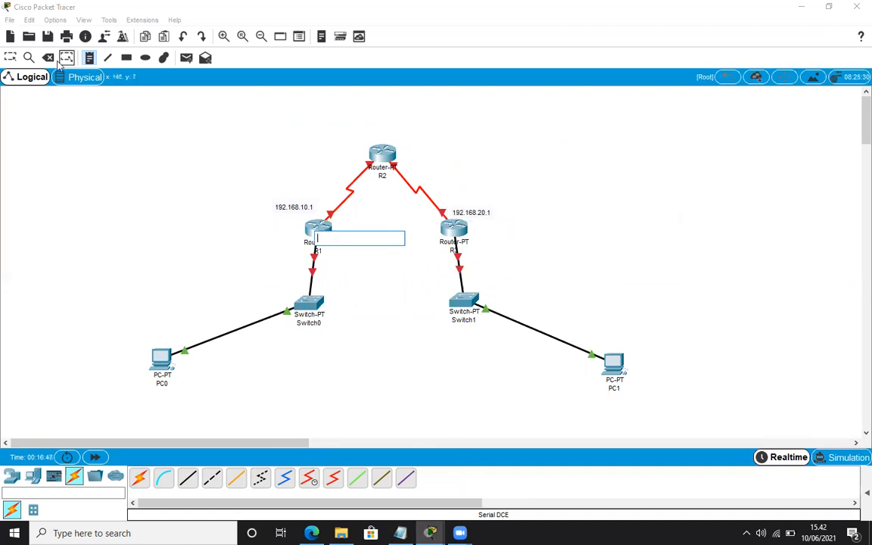
pyautogui.click(11, 58)
pyautogui.click(316, 229)
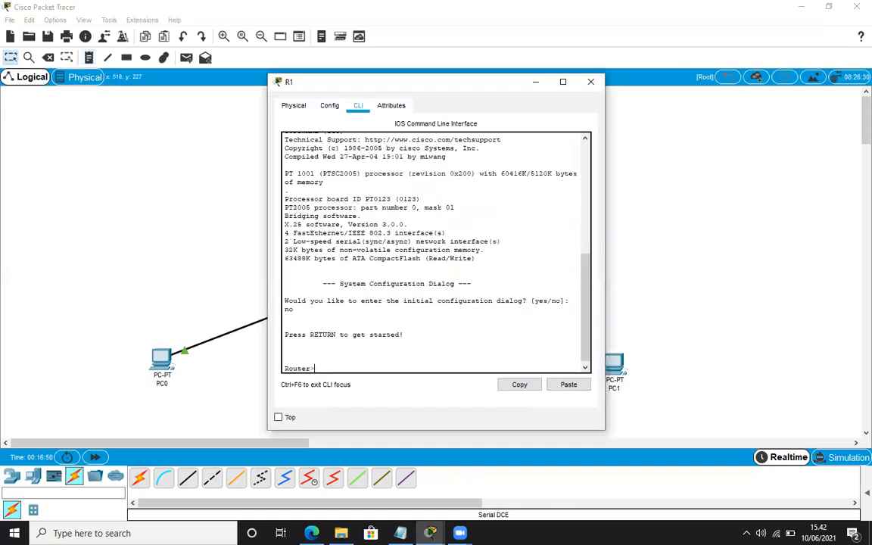
# Step: Switch to Notepad and read through R1's PAP authentication, interface and OSPF commands
pyautogui.hotkey('alt', 'Tab')
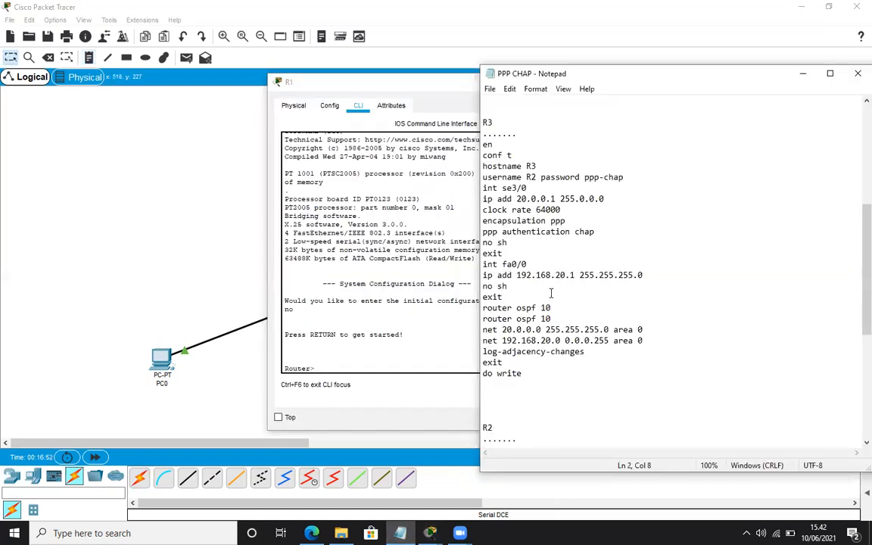
pyautogui.scroll(6, 558, 284)
pyautogui.scroll(2, 557, 284)
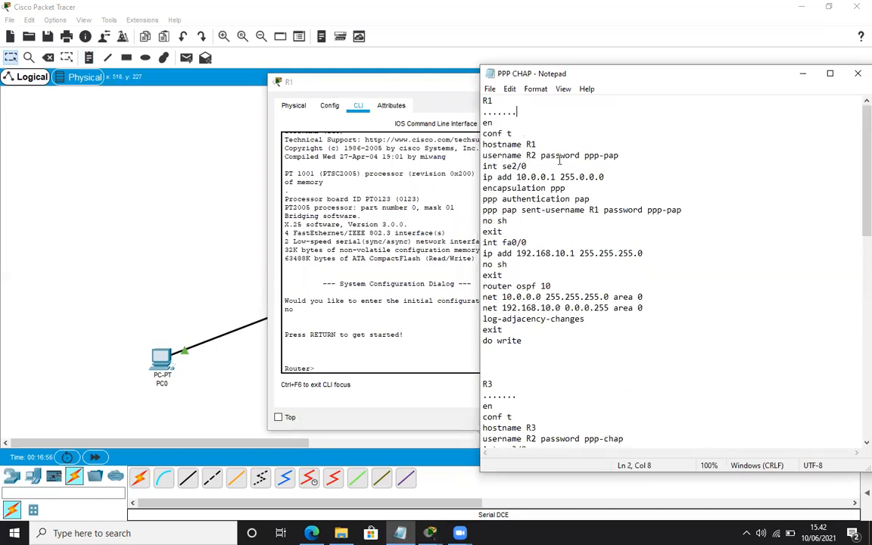
pyautogui.click(615, 156)
pyautogui.click(570, 198)
pyautogui.scroll(-1, 492, 239)
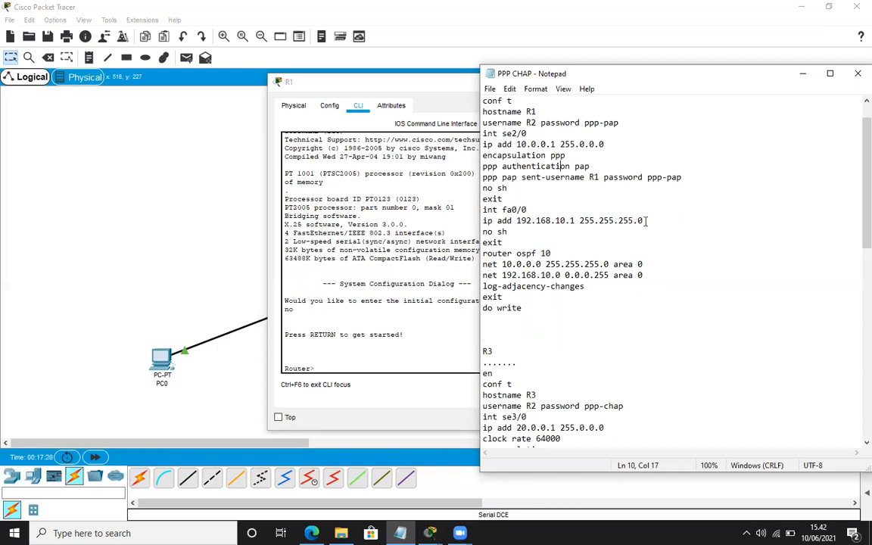
pyautogui.click(511, 264)
pyautogui.click(495, 264)
pyautogui.click(546, 286)
pyautogui.click(492, 318)
# Step: Copy R1's commands from en to do write, including the PAP password, paste them into R1's command line, and close R1's window
pyautogui.scroll(1, 484, 143)
pyautogui.moveTo(483, 123); pyautogui.dragTo(572, 344)
pyautogui.hotkey('ctrl', 'c')
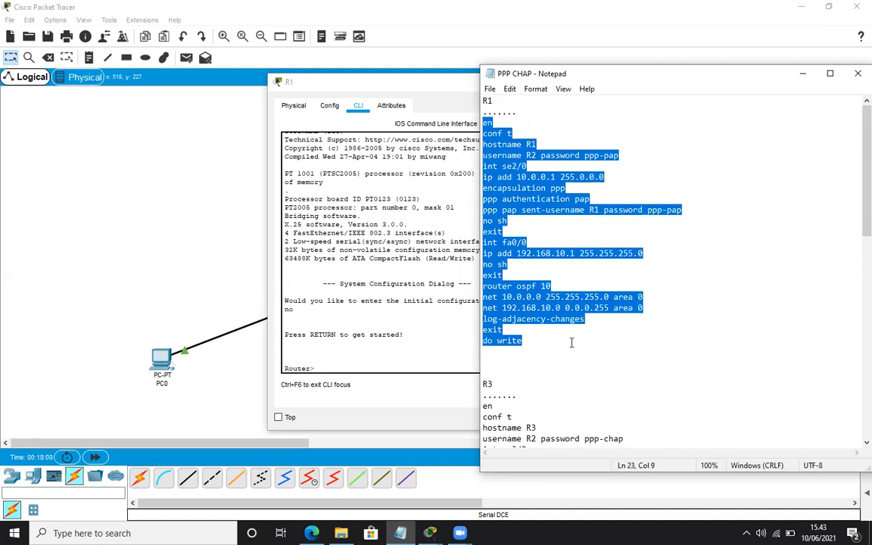
pyautogui.click(411, 358)
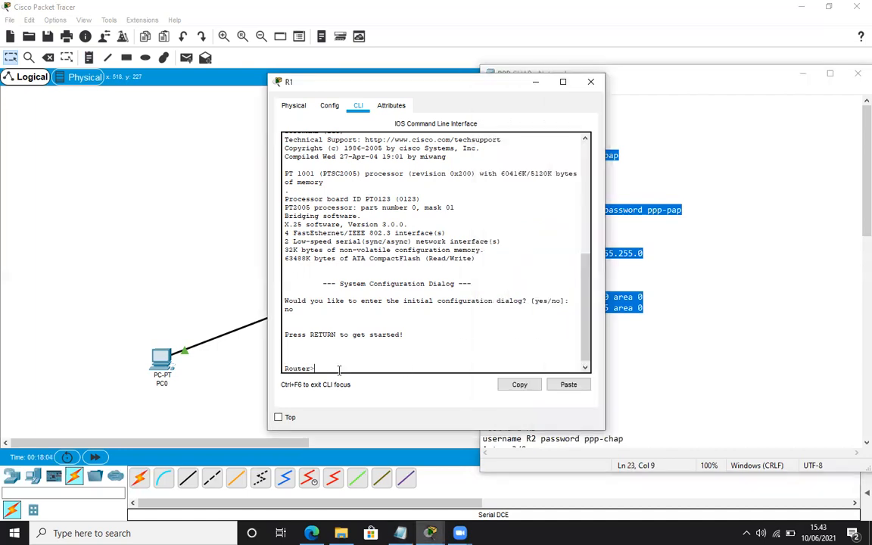
pyautogui.click(568, 384)
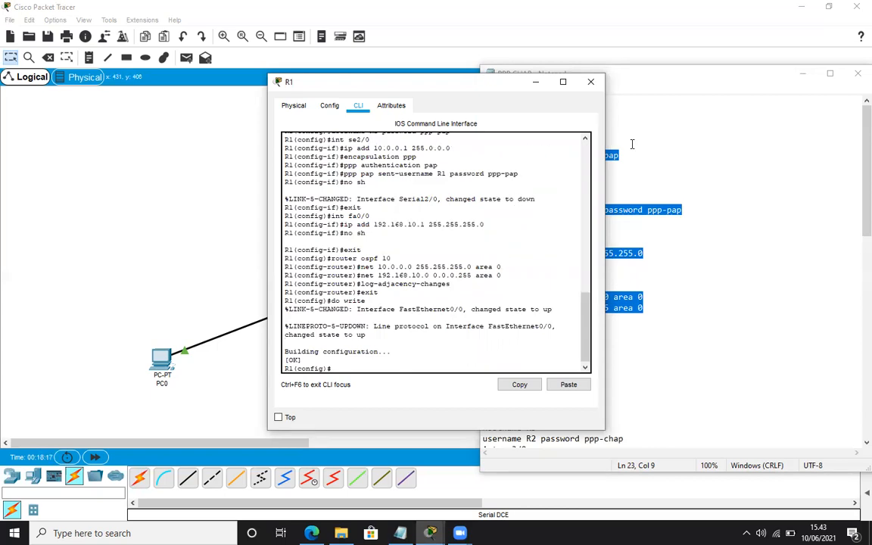
pyautogui.click(590, 81)
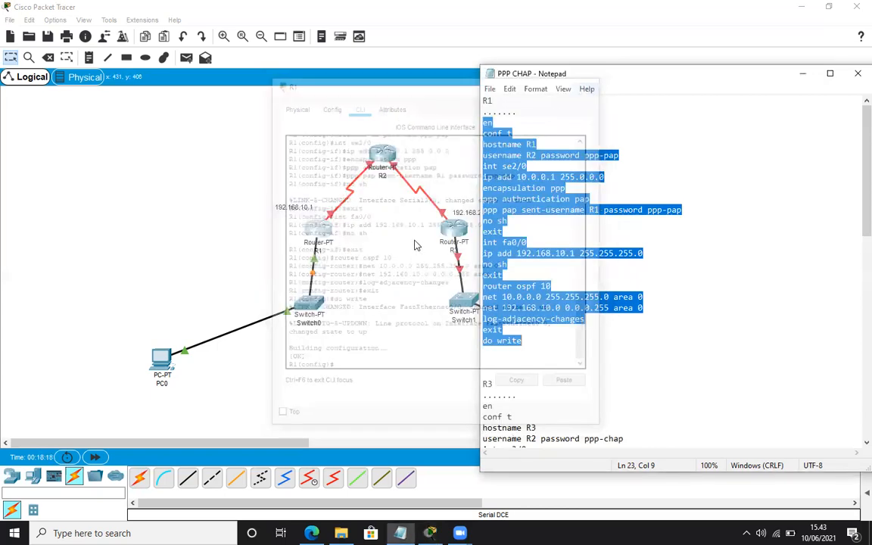
# Step: Open R3's command line and decline the initial configuration dialog to reach the router prompt
pyautogui.click(415, 245)
pyautogui.moveTo(455, 237)
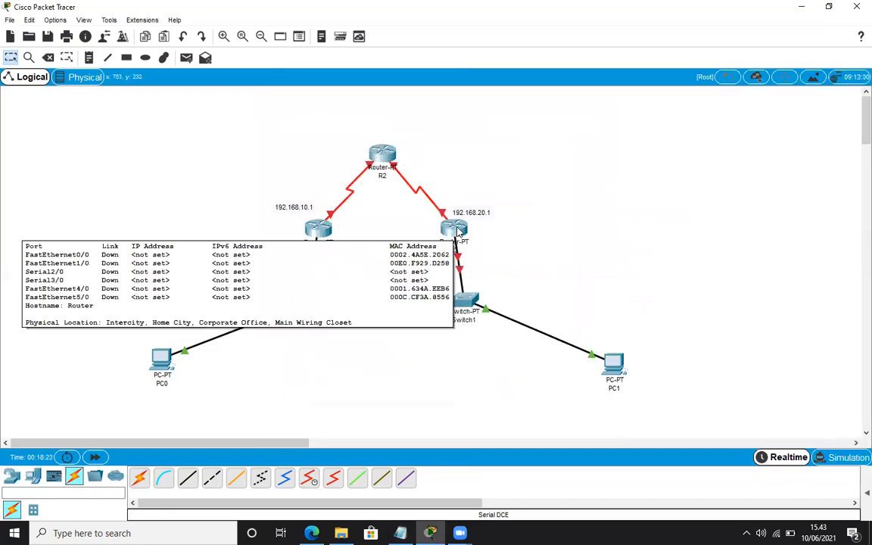
pyautogui.click(455, 230)
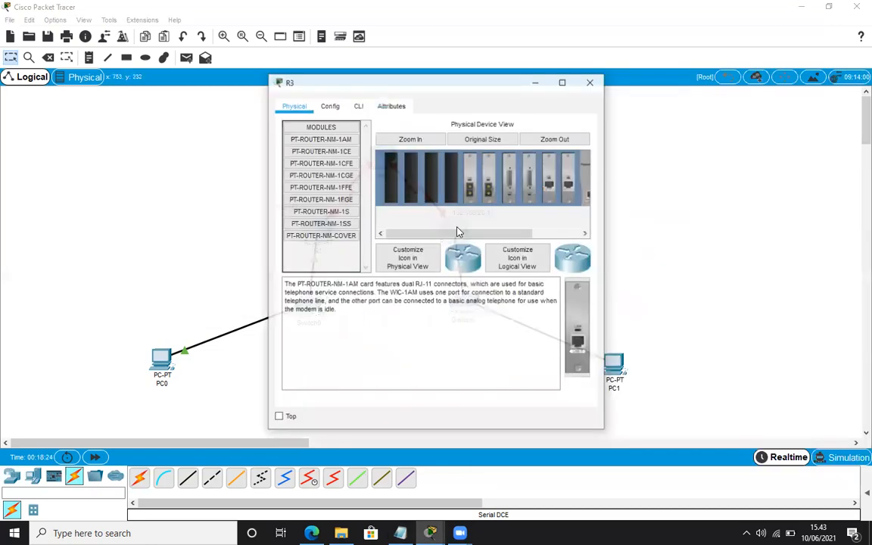
pyautogui.click(359, 106)
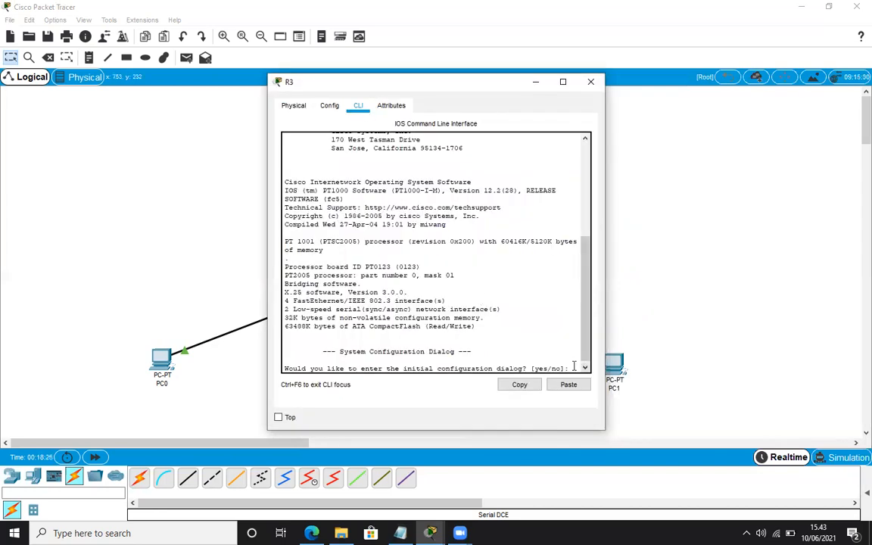
pyautogui.write('no')
pyautogui.press('Return')
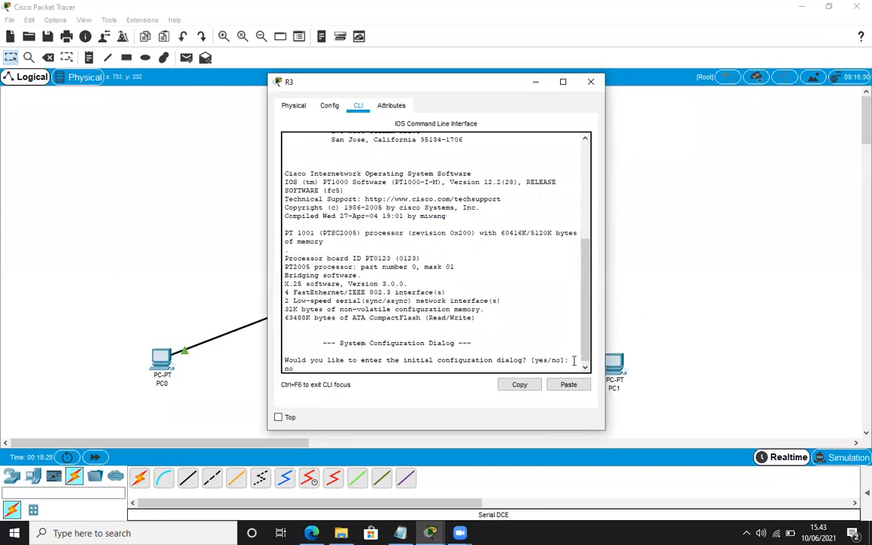
pyautogui.press('Return')
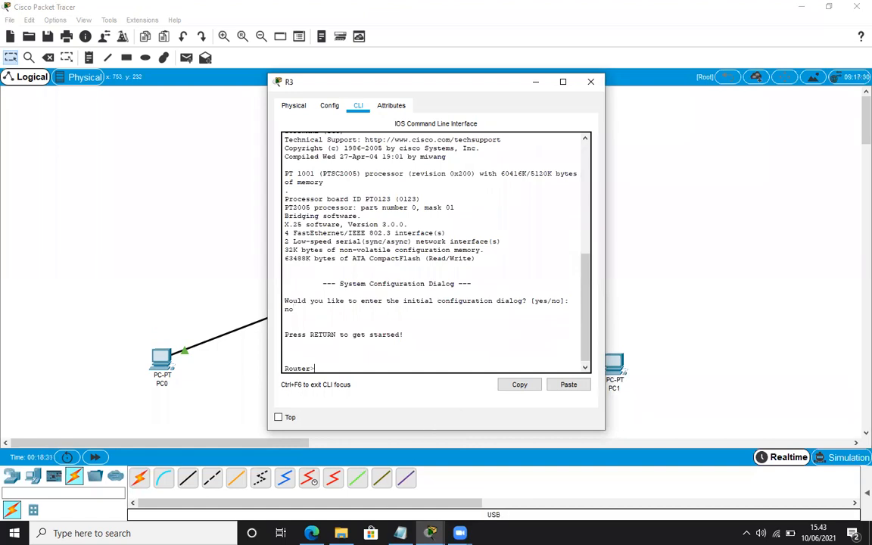
# Step: Switch to Notepad and read through R3's CHAP authentication, interface and OSPF commands, comparing them with R1's PAP block
pyautogui.click(401, 533)
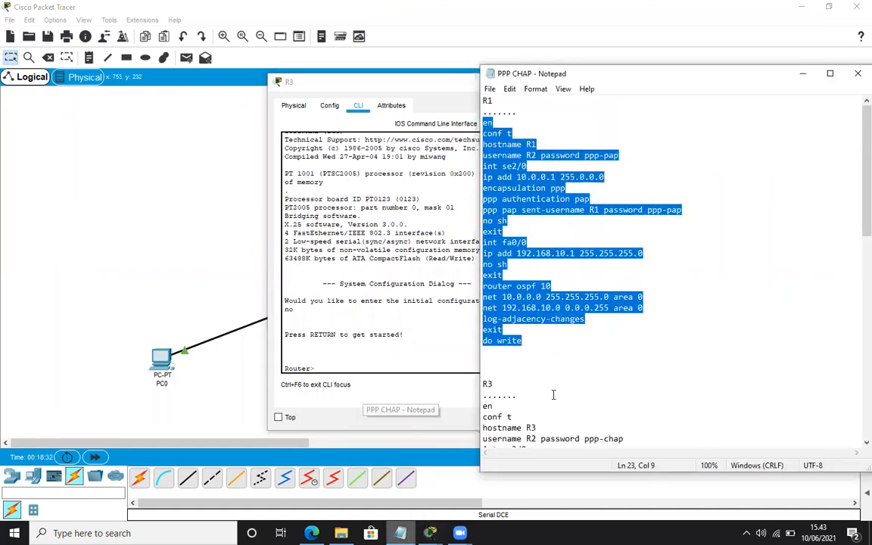
pyautogui.click(553, 394)
pyautogui.scroll(-5, 554, 386)
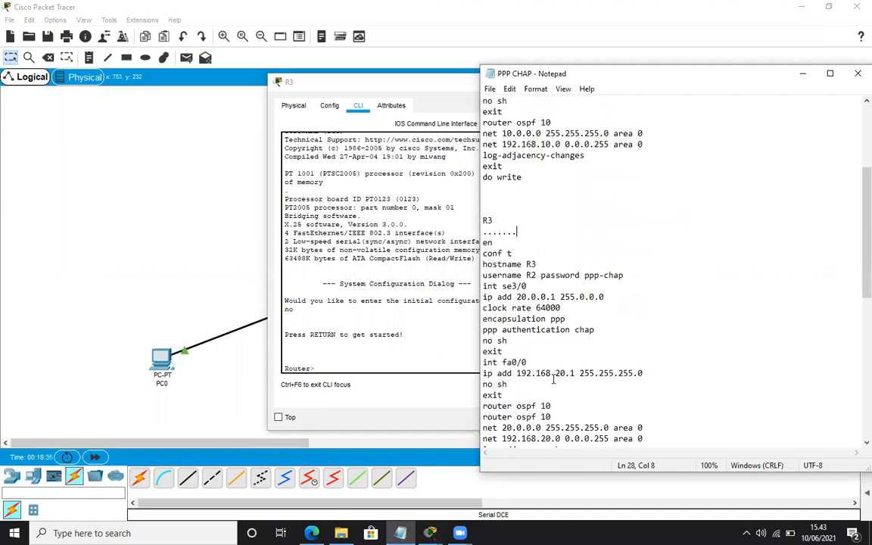
pyautogui.scroll(5, 554, 356)
pyautogui.scroll(-8, 554, 356)
pyautogui.scroll(3, 554, 360)
pyautogui.scroll(5, 554, 361)
pyautogui.scroll(-3, 554, 361)
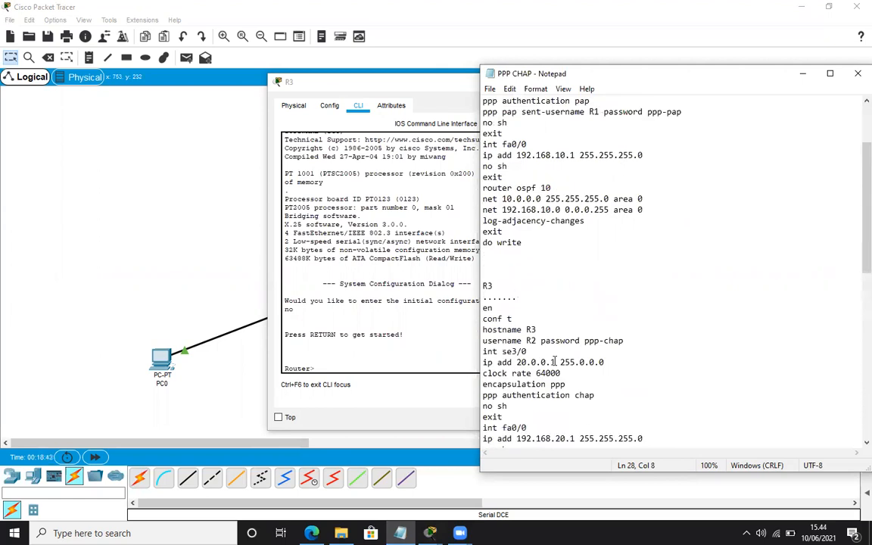
pyautogui.scroll(3, 558, 361)
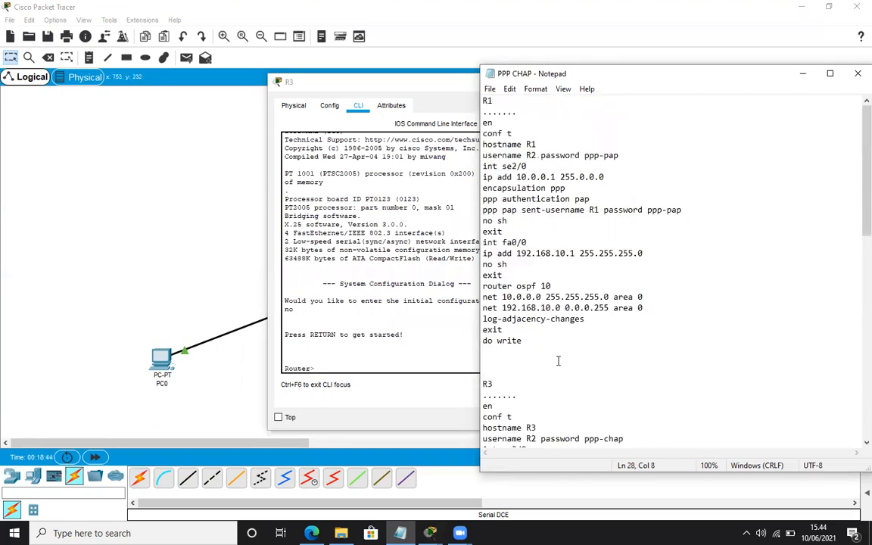
pyautogui.scroll(-3, 557, 361)
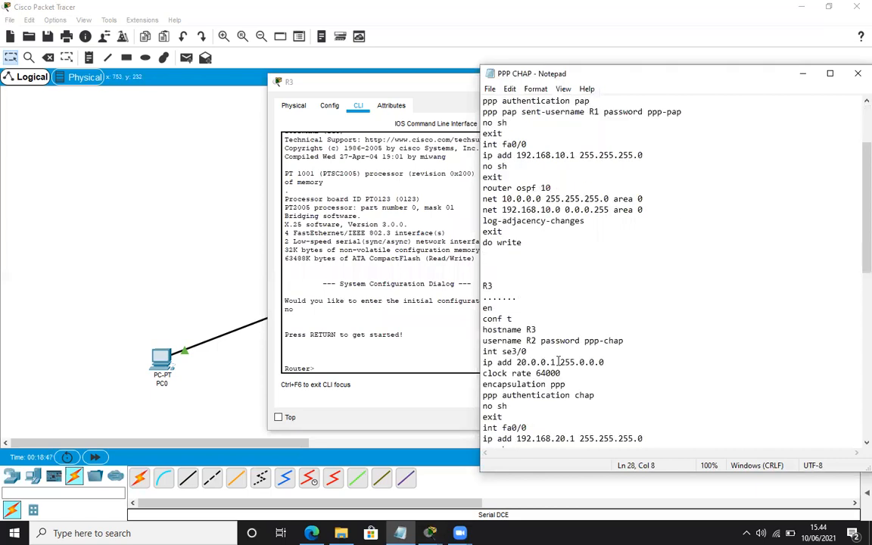
pyautogui.scroll(-1, 558, 362)
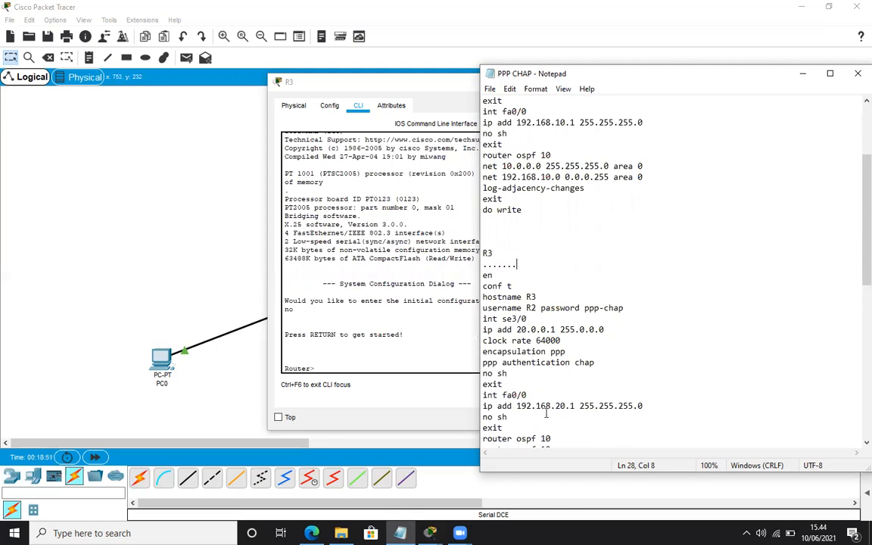
pyautogui.scroll(-4, 578, 402)
pyautogui.scroll(1, 579, 402)
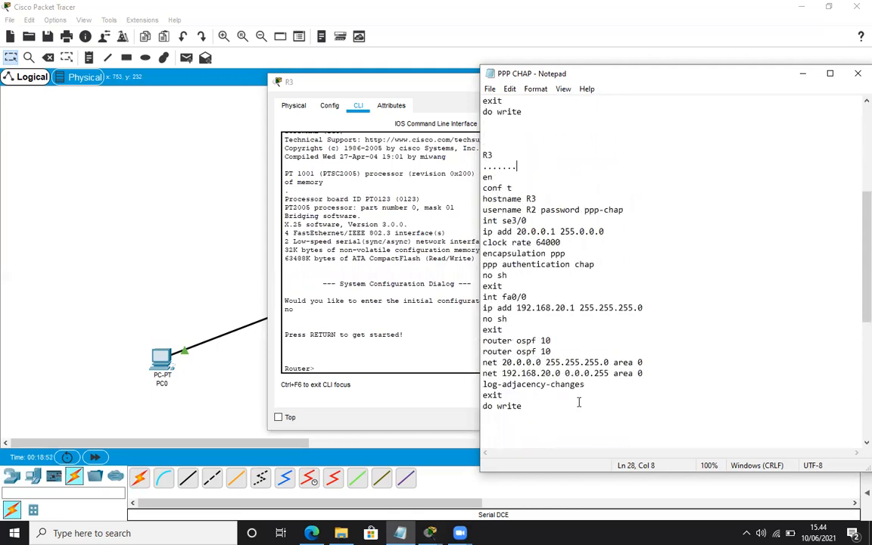
pyautogui.scroll(1, 579, 401)
pyautogui.scroll(6, 512, 242)
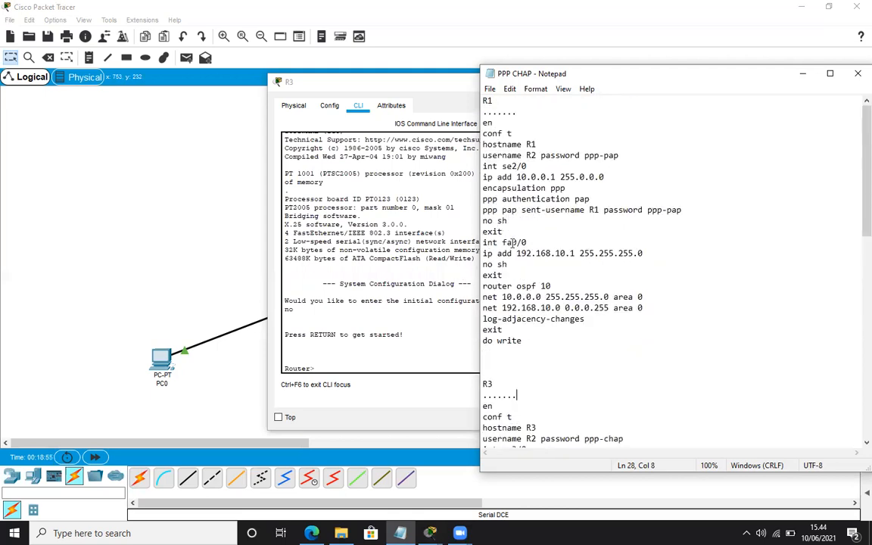
pyautogui.scroll(-3, 555, 288)
pyautogui.scroll(3, 556, 287)
pyautogui.scroll(-3, 556, 287)
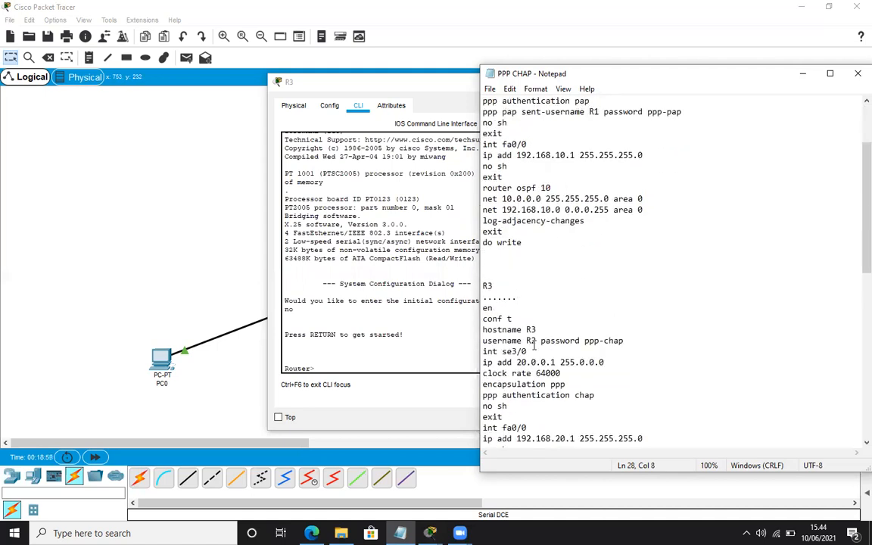
pyautogui.click(565, 343)
pyautogui.scroll(-4, 569, 373)
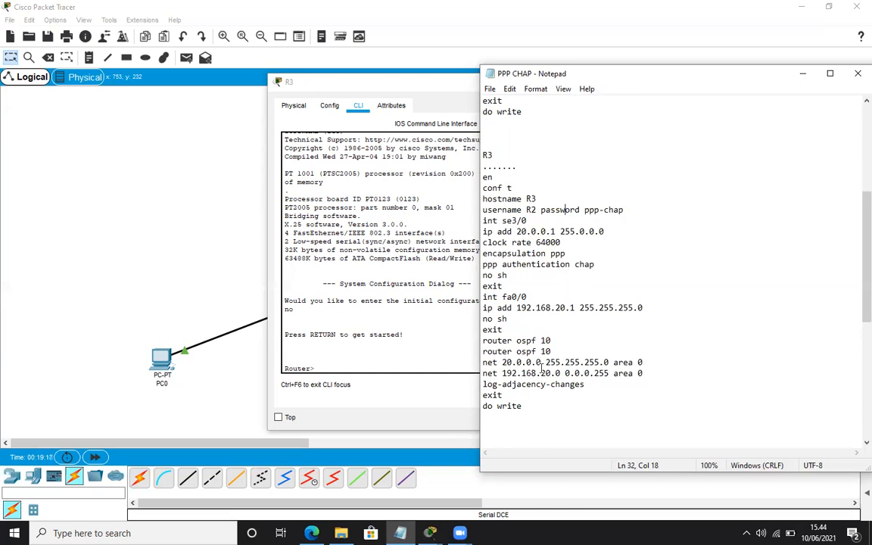
pyautogui.scroll(-2, 555, 388)
pyautogui.scroll(-3, 555, 389)
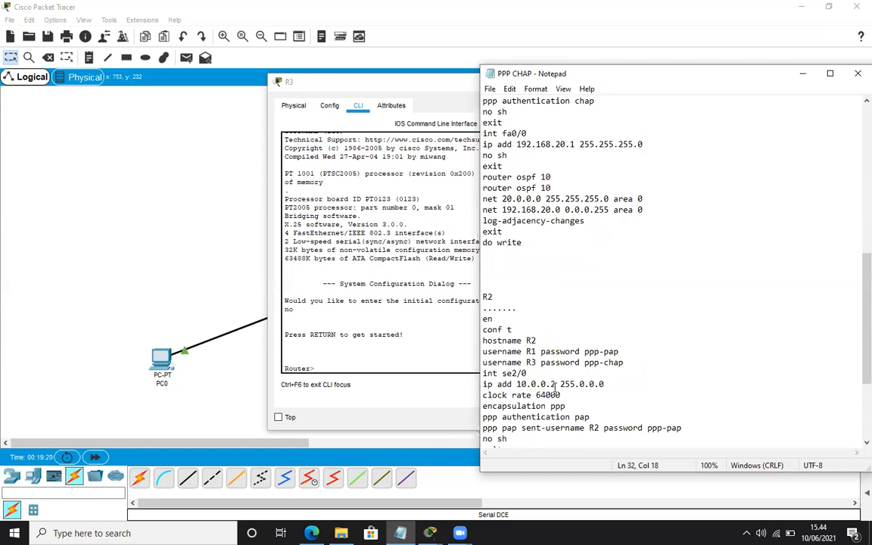
# Step: Copy R3's commands from en to do write, including the CHAP password, paste them into R3's command line, and close R3's window and minimize Notepad
pyautogui.scroll(10, 555, 386)
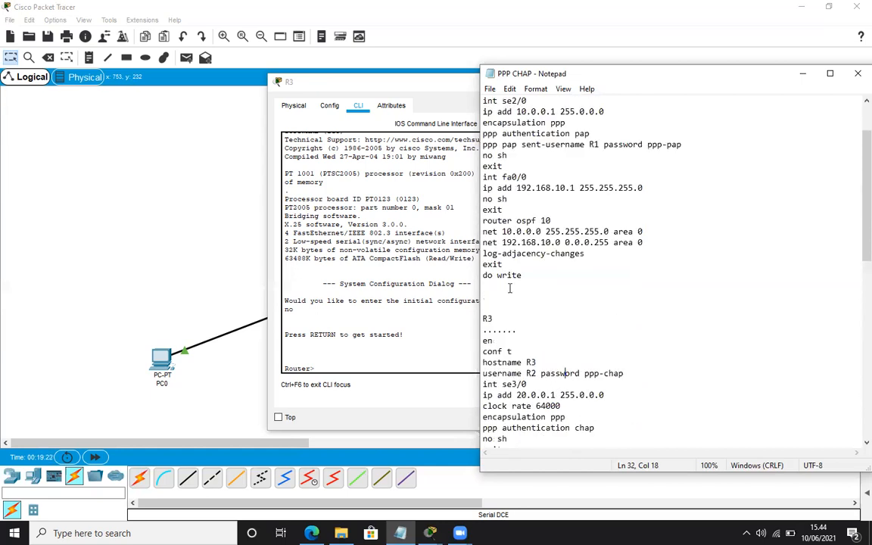
pyautogui.scroll(-3, 510, 288)
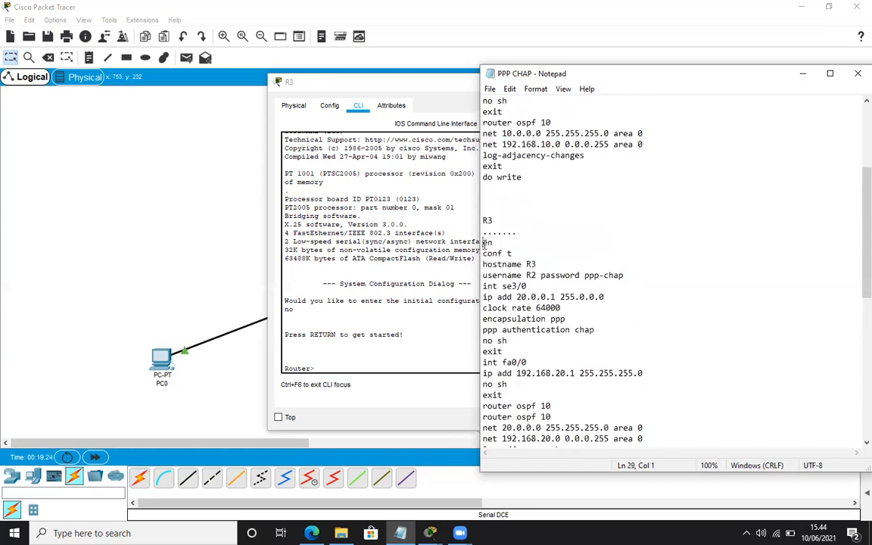
pyautogui.moveTo(484, 243); pyautogui.dragTo(547, 409)
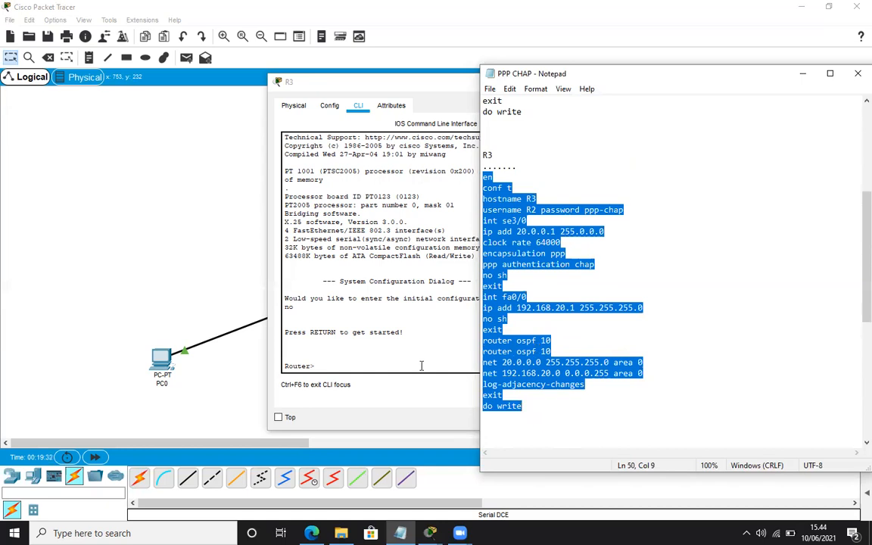
pyautogui.click(380, 329)
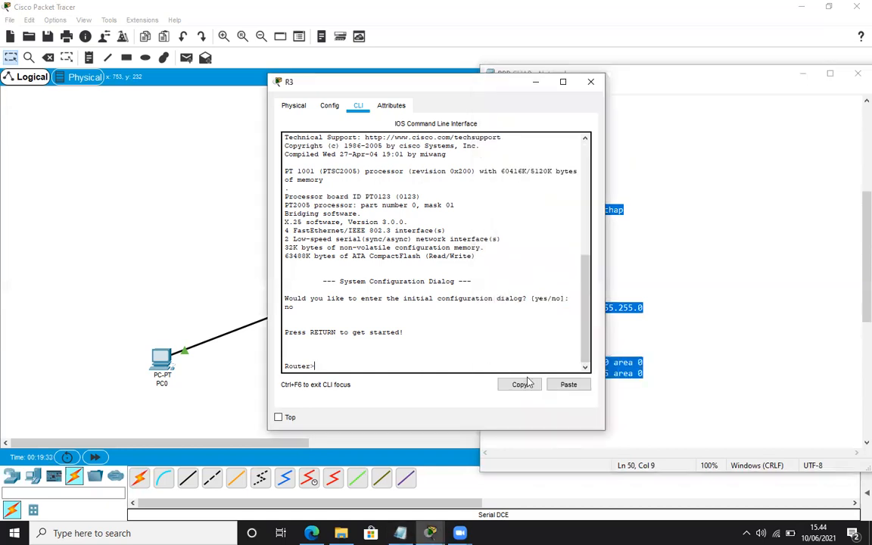
pyautogui.click(572, 388)
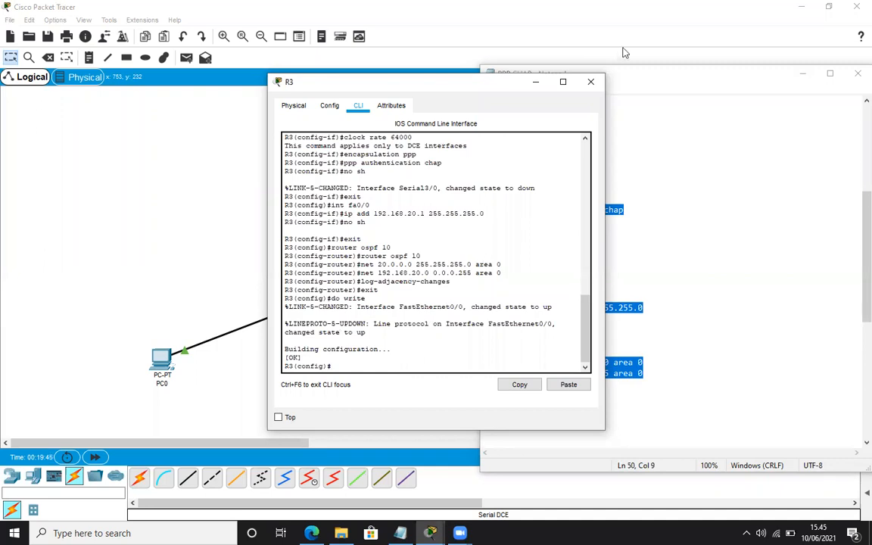
pyautogui.click(591, 81)
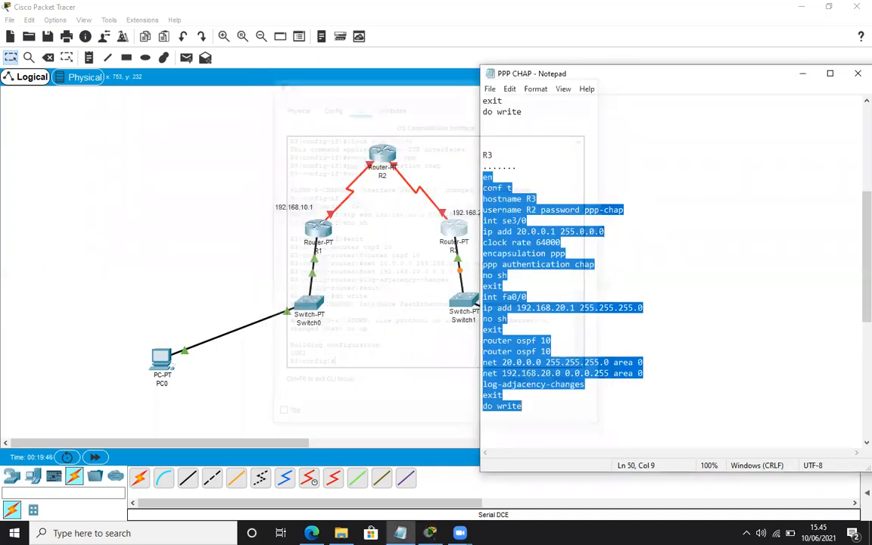
pyautogui.click(802, 73)
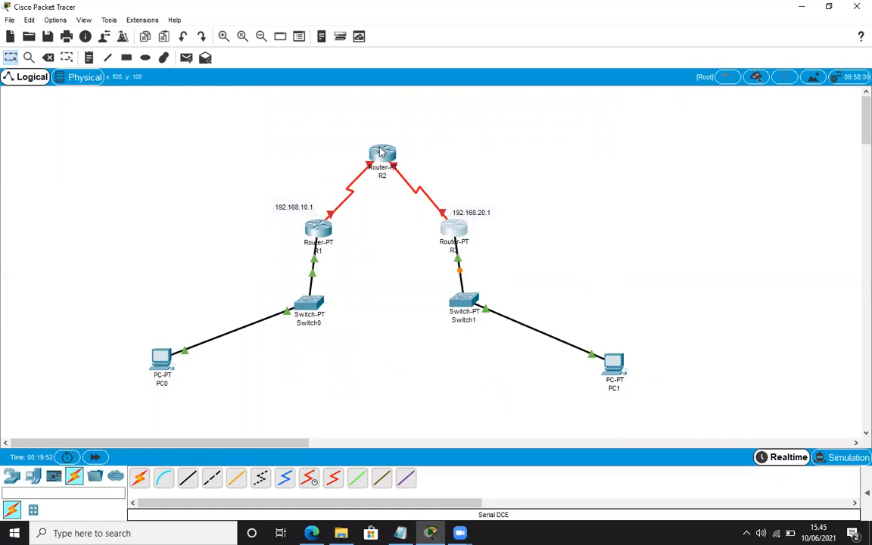
# Step: Open R2's command line and decline the initial configuration dialog to reach the router prompt
pyautogui.moveTo(381, 153)
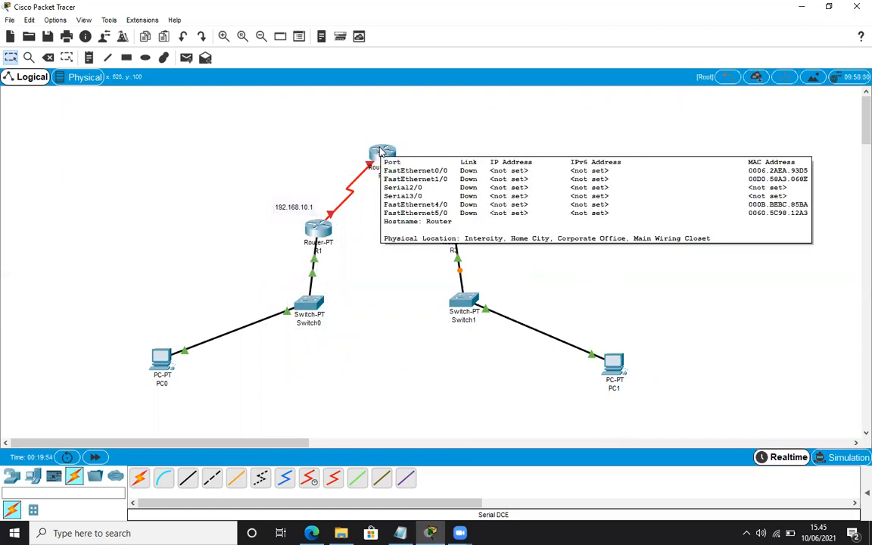
pyautogui.click(380, 152)
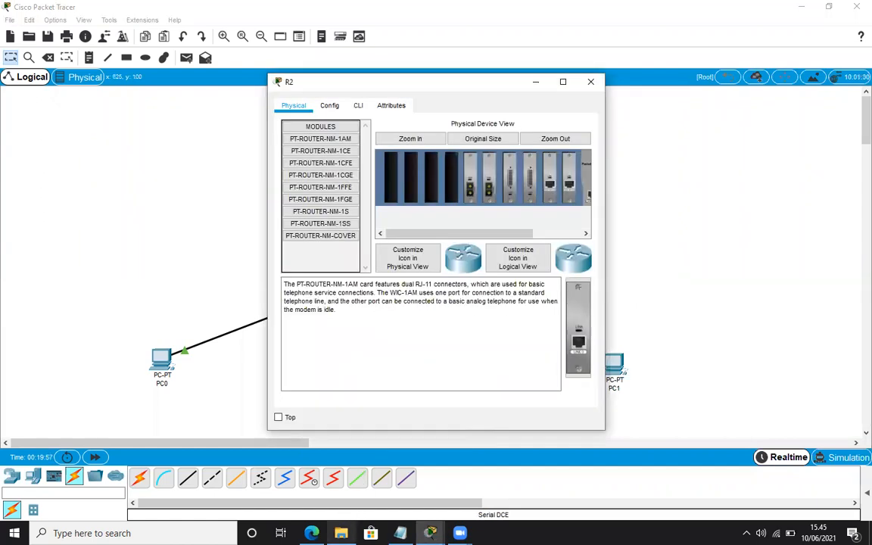
pyautogui.moveTo(460, 530)
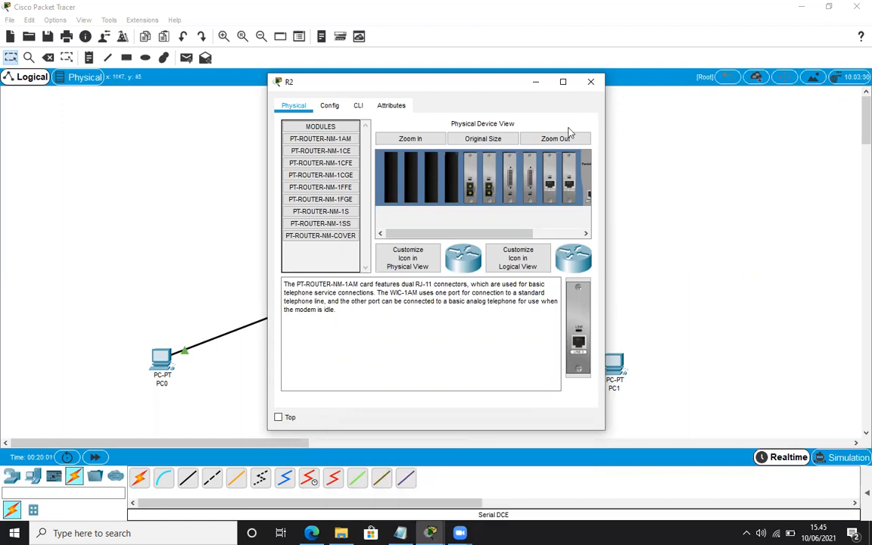
pyautogui.click(357, 106)
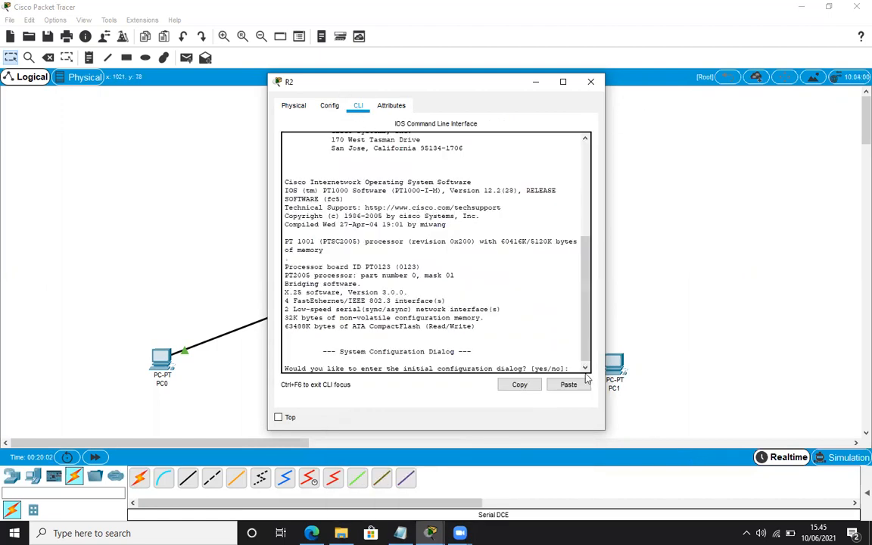
pyautogui.write('no')
pyautogui.press('Return')
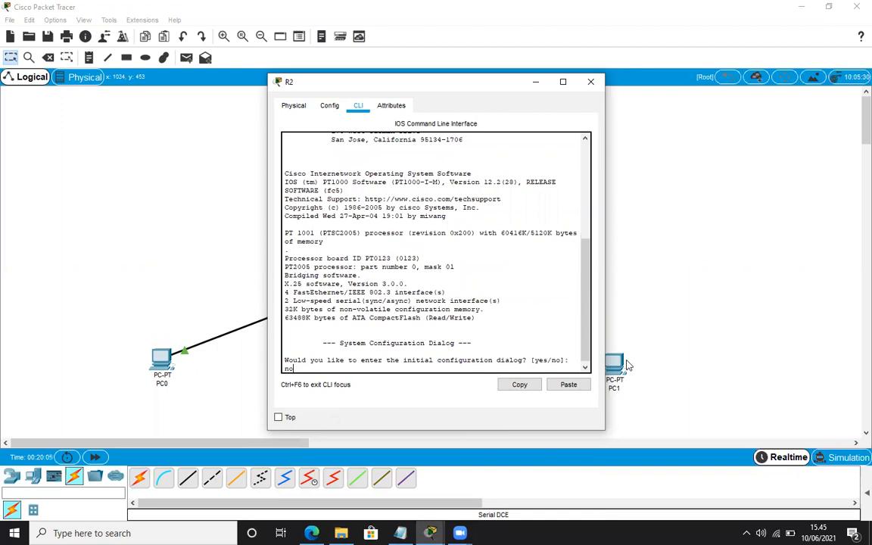
pyautogui.press('Return')
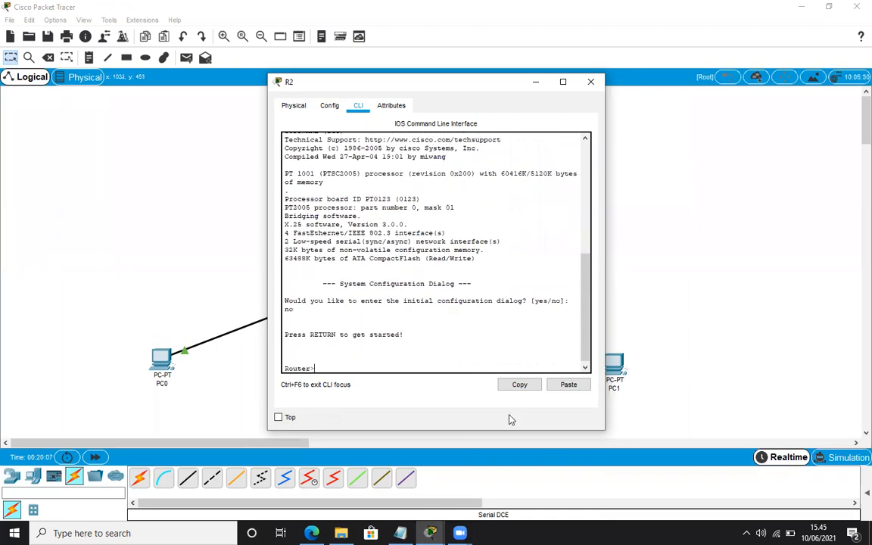
# Step: Copy R2's commands from en to do write in Notepad, including the PAP and CHAP passwords, paste them into R2's command line, and return to the topology
pyautogui.click(401, 533)
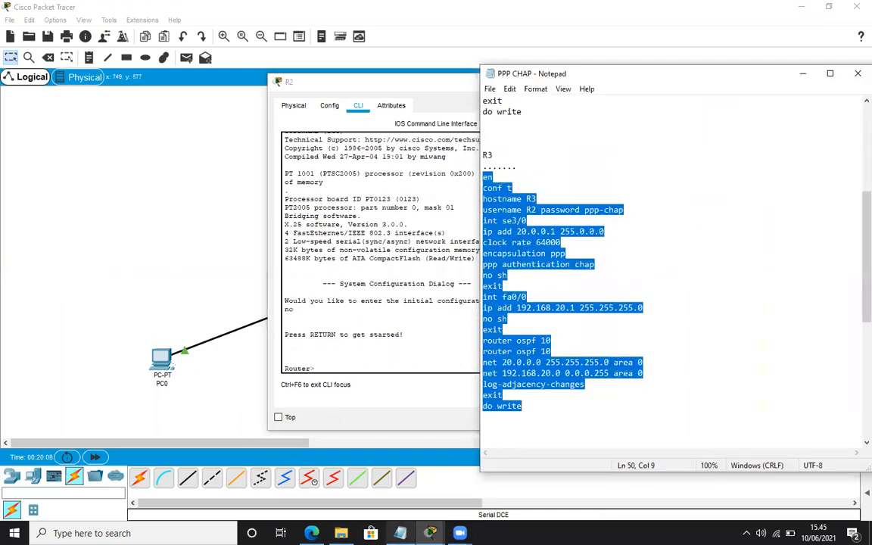
pyautogui.click(551, 397)
pyautogui.scroll(-4, 549, 397)
pyautogui.scroll(-5, 549, 397)
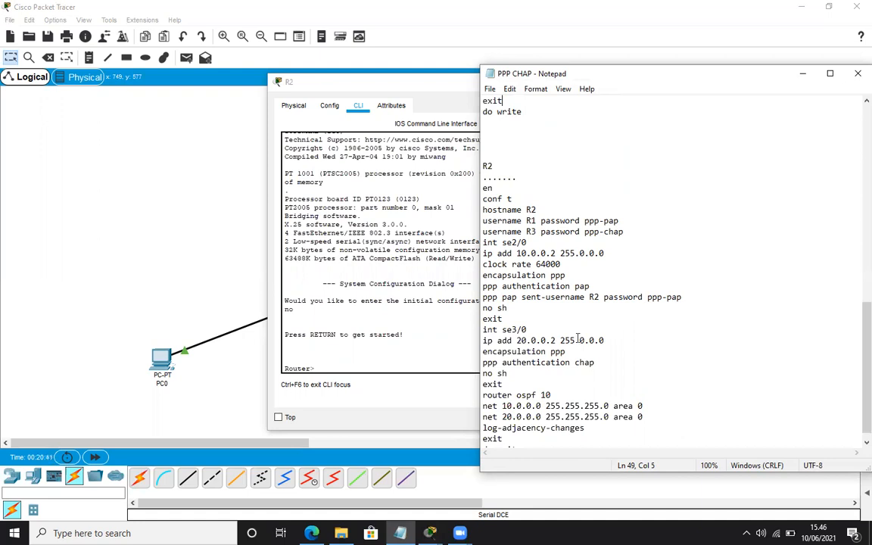
pyautogui.scroll(-1, 549, 384)
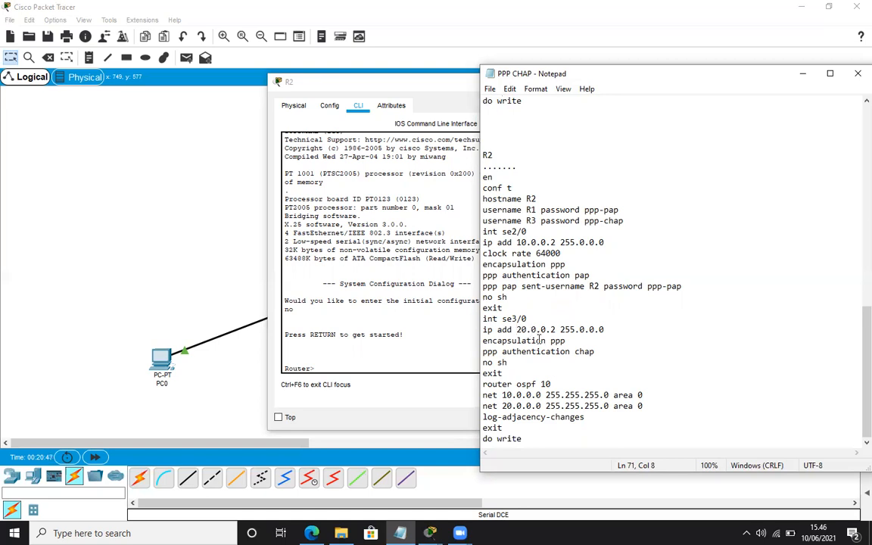
pyautogui.click(569, 330)
pyautogui.moveTo(485, 176); pyautogui.dragTo(540, 440)
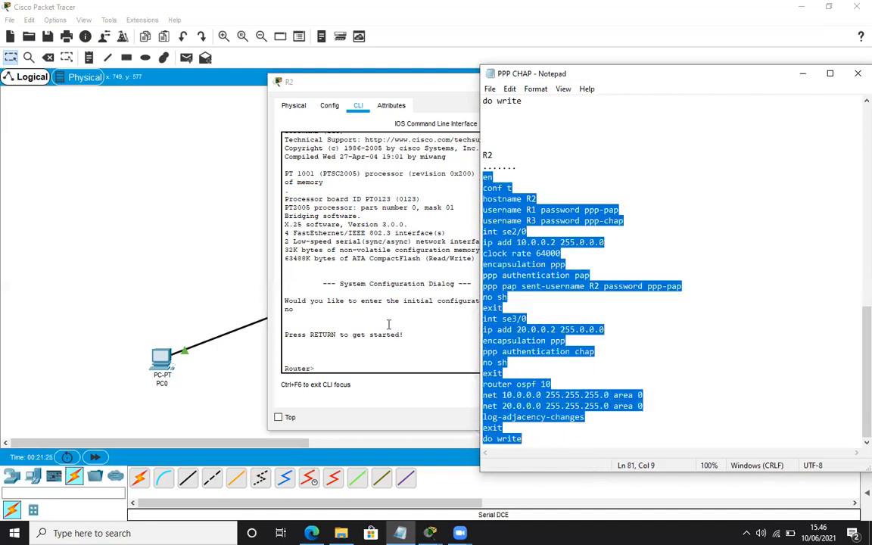
pyautogui.click(345, 328)
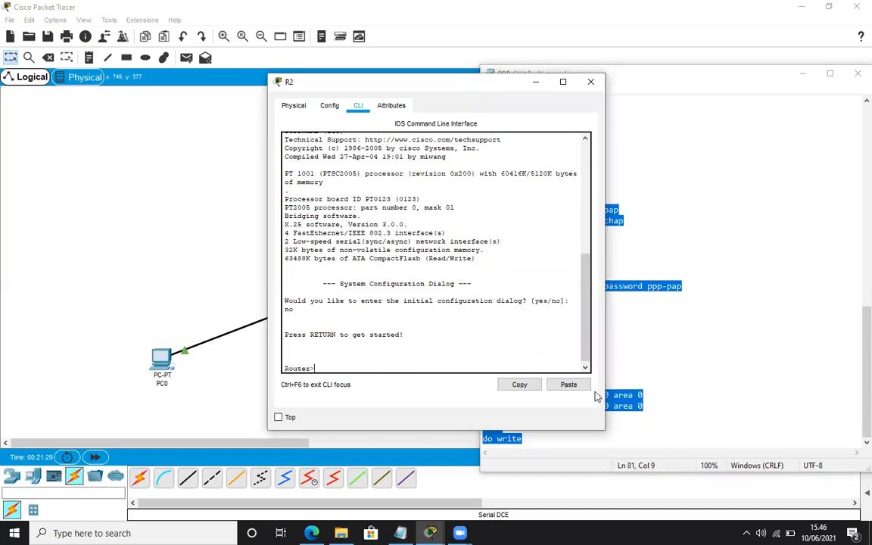
pyautogui.click(569, 386)
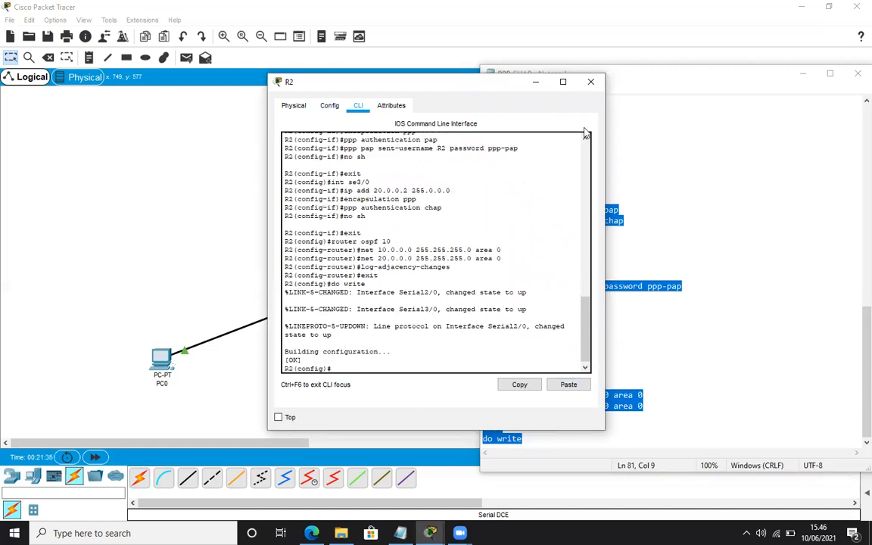
pyautogui.click(590, 83)
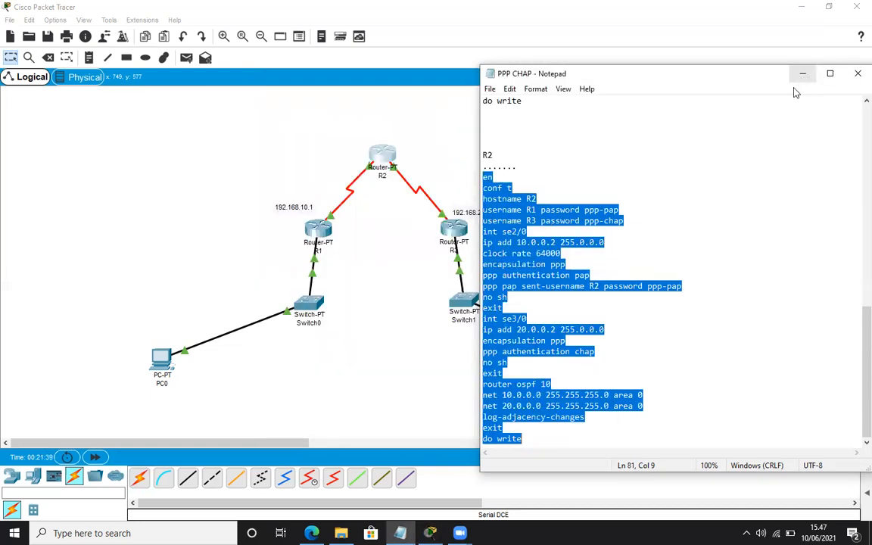
pyautogui.hotkey('alt', 'Tab')
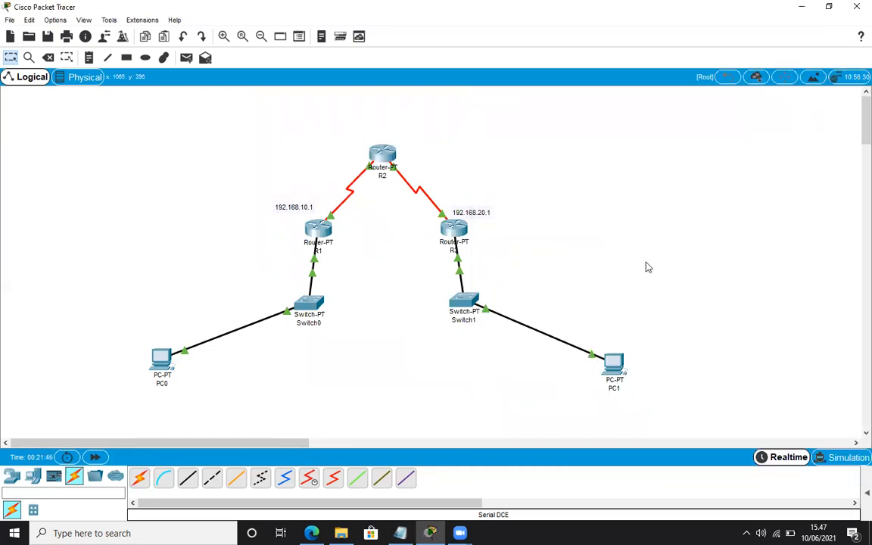
# Step: Configure PC0 with static IP address 192.168.10.2, subnet mask 255.255.255.0 and default gateway 192.168.10.1, and close its window
pyautogui.click(163, 369)
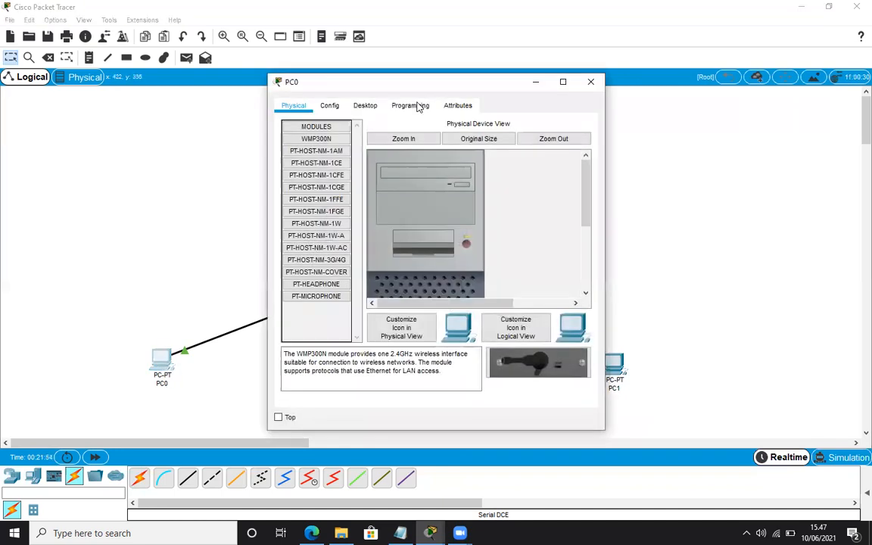
pyautogui.click(378, 105)
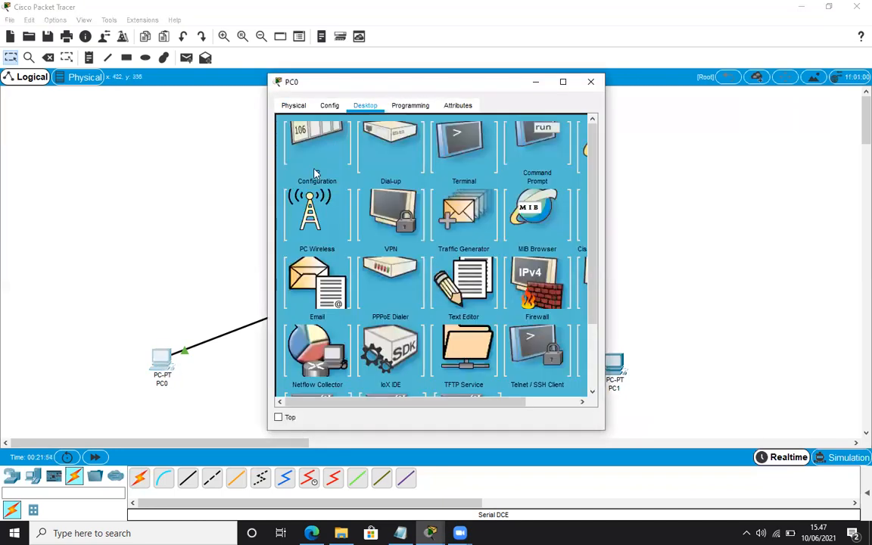
pyautogui.click(440, 193)
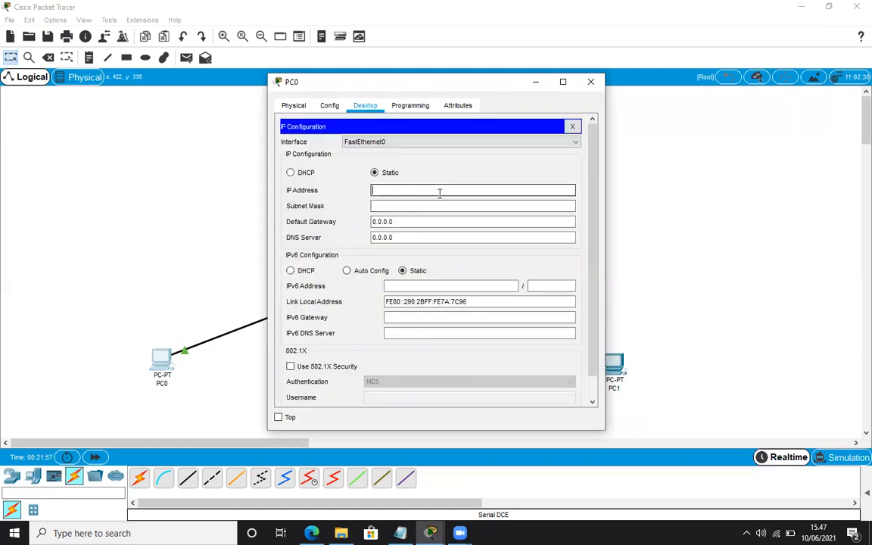
pyautogui.write('192.16')
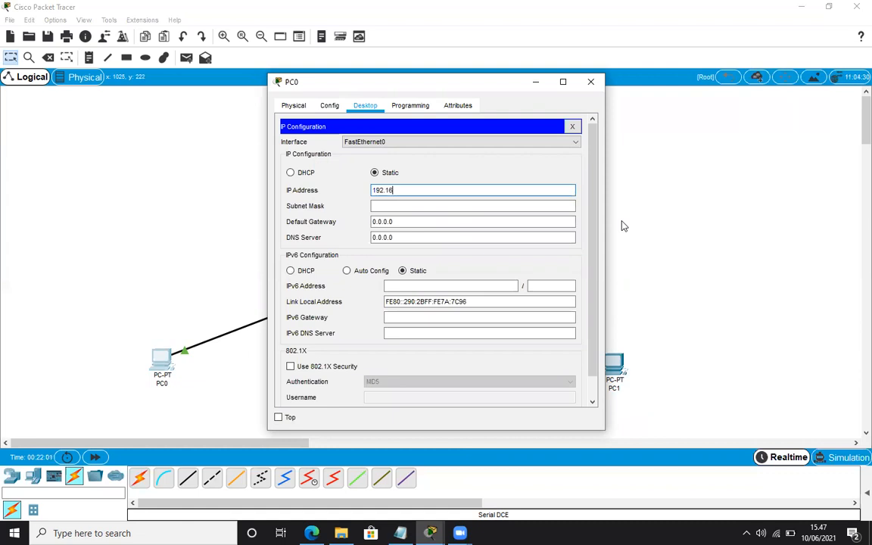
pyautogui.write('8.10.')
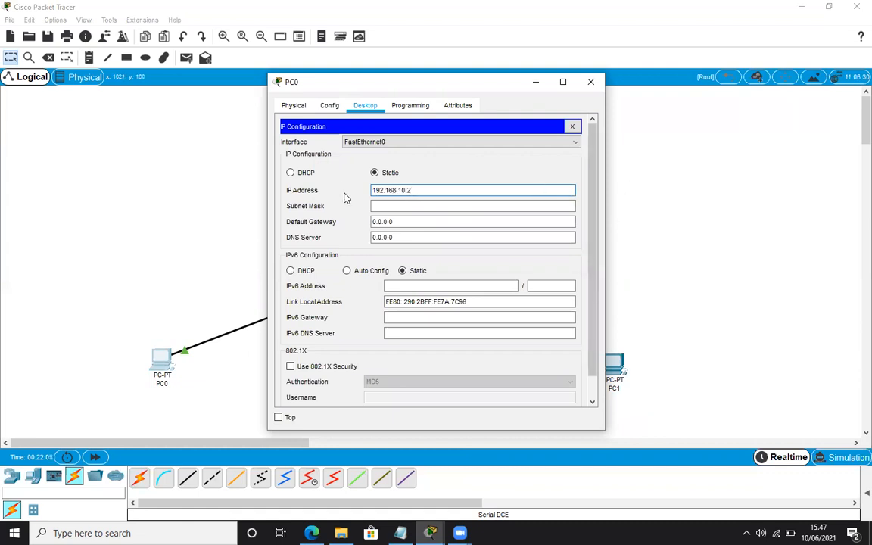
pyautogui.write('2')
pyautogui.click(409, 205)
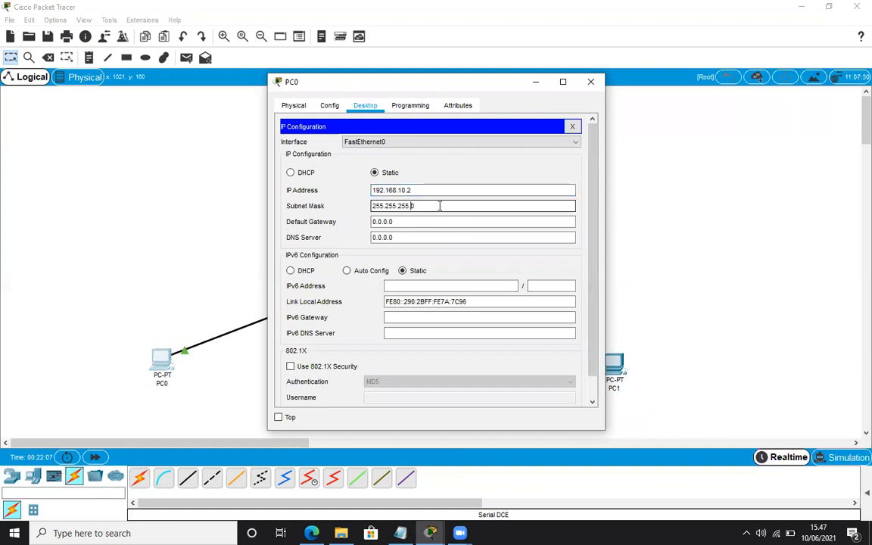
pyautogui.click(408, 221)
pyautogui.write('192.168.10.1')
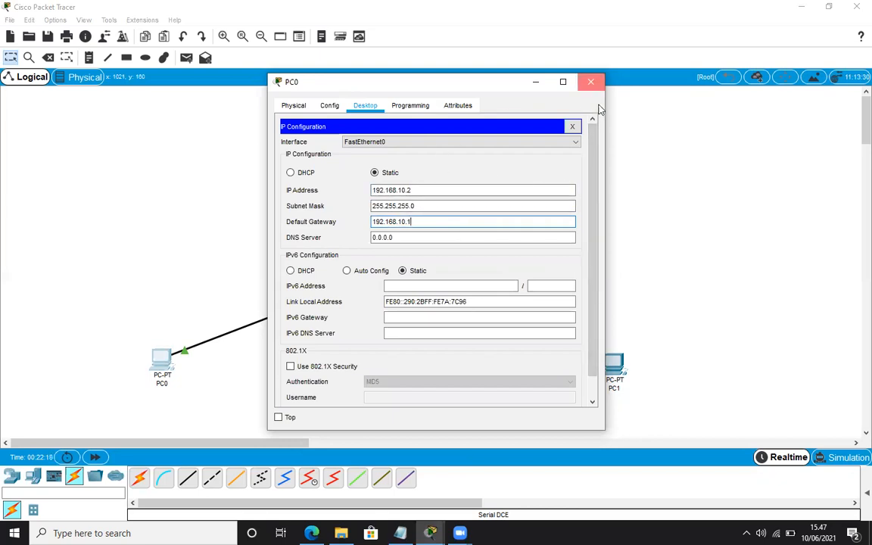
pyautogui.click(590, 81)
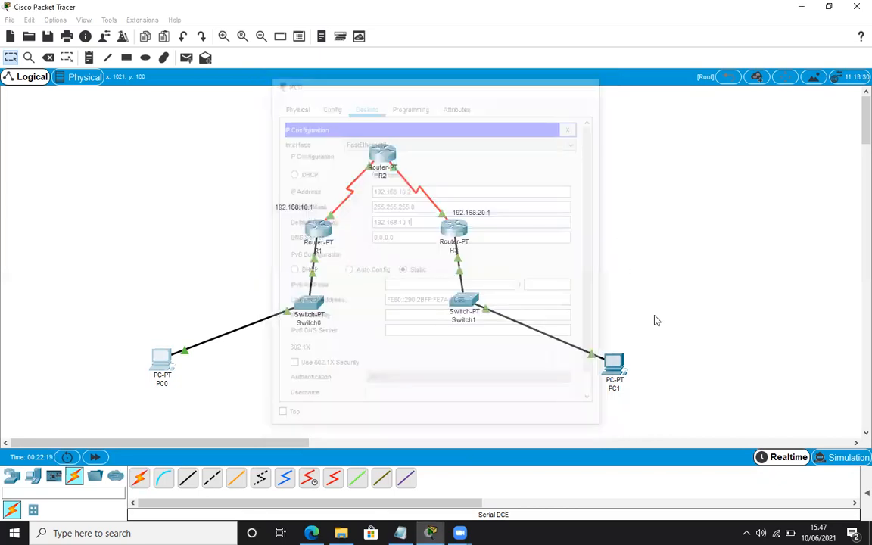
# Step: Open the IP configuration of PC1 with its IP address ready for entry
pyautogui.click(616, 365)
pyautogui.click(366, 107)
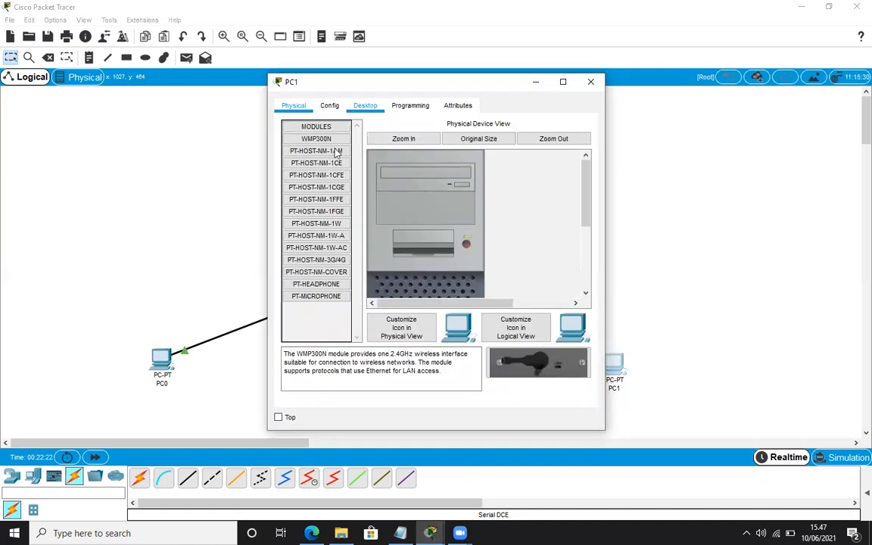
pyautogui.click(410, 190)
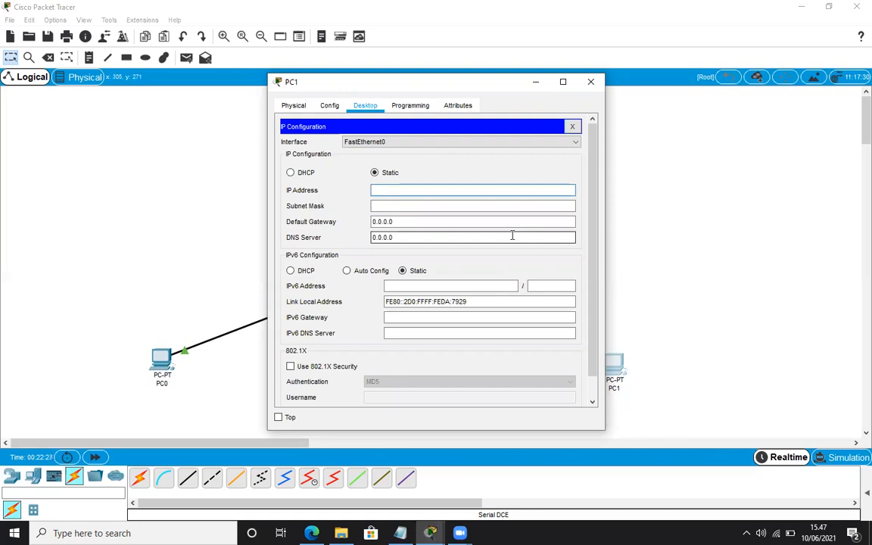
# Step: Try to assign the IP address 192.168.20.1 to PC1
pyautogui.write('191.168.20')
pyautogui.press('BackSpace')
pyautogui.press('BackSpace')
pyautogui.press('BackSpace')
pyautogui.press('BackSpace')
pyautogui.press('BackSpace')
pyautogui.press('BackSpace')
pyautogui.press('BackSpace')
pyautogui.press('BackSpace')
pyautogui.press('BackSpace')
pyautogui.write('192.168.20.1')
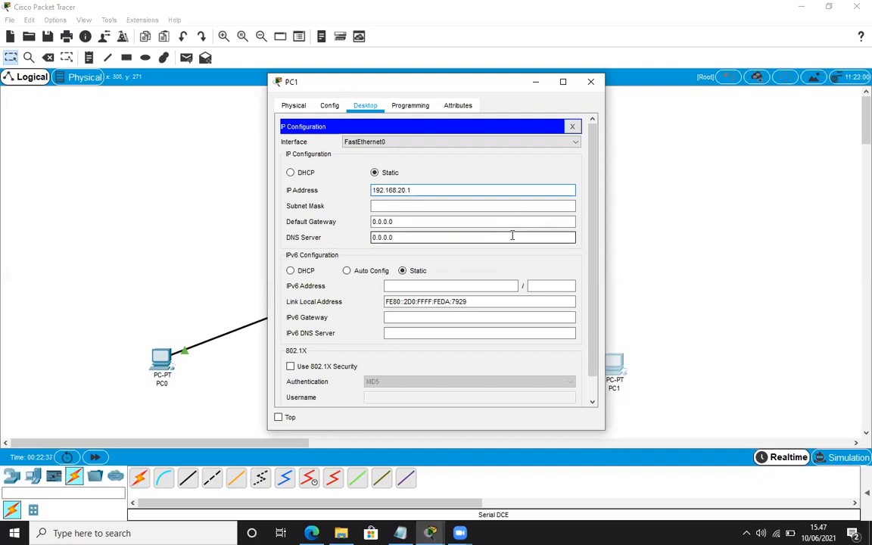
pyautogui.click(407, 206)
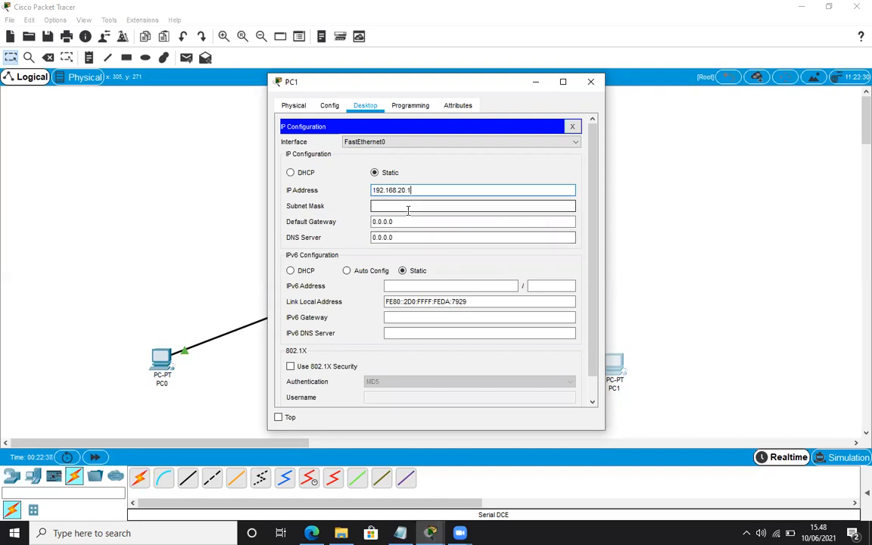
# Step: Configure PC1 with IP address 192.168.20.2, subnet mask 255.255.255.0 and default gateway 192.168.20.1, and return to the topology
pyautogui.click(410, 189)
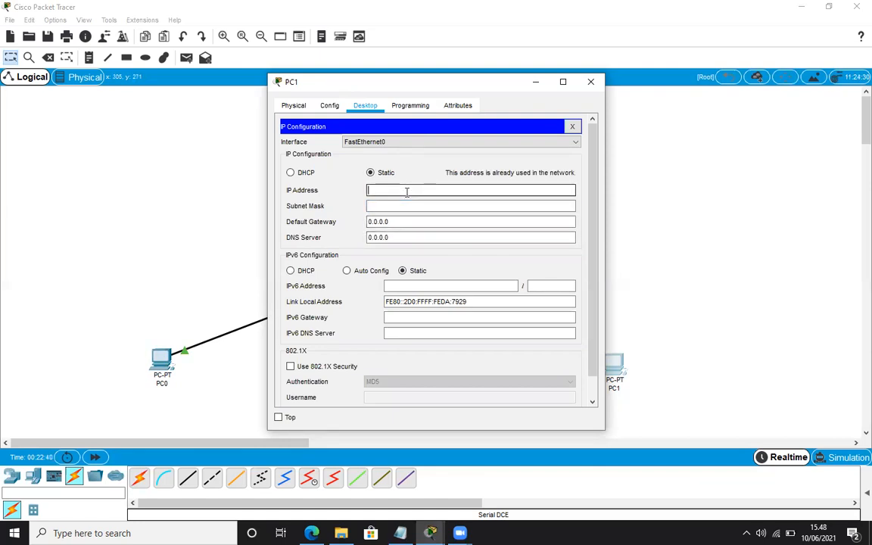
pyautogui.write('20')
pyautogui.write('9')
pyautogui.write('2.168.20.')
pyautogui.click(415, 206)
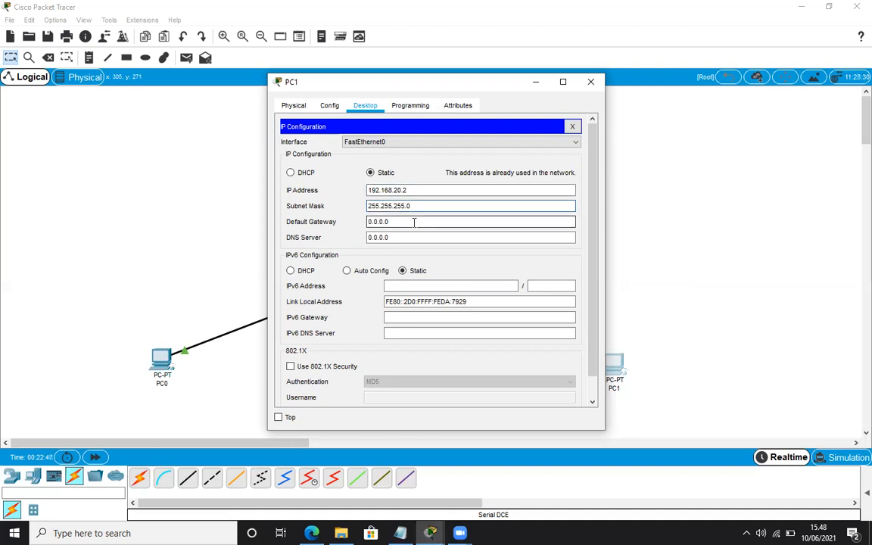
pyautogui.moveTo(389, 221); pyautogui.dragTo(364, 223)
pyautogui.write('192.168')
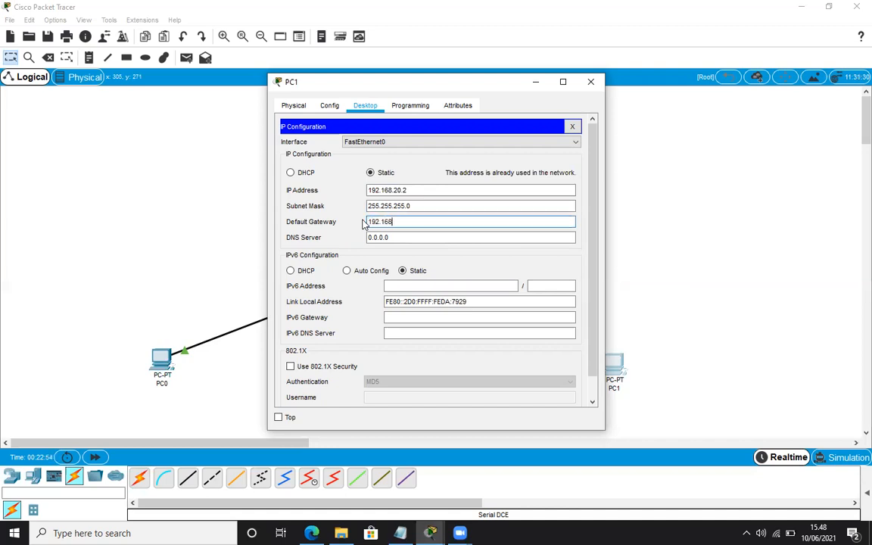
pyautogui.write('.20.1')
pyautogui.click(590, 81)
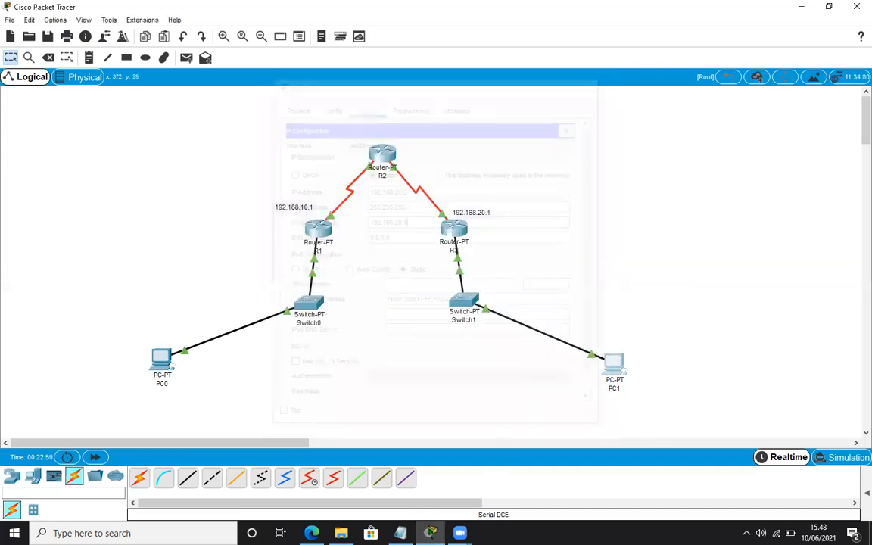
pyautogui.click(430, 533)
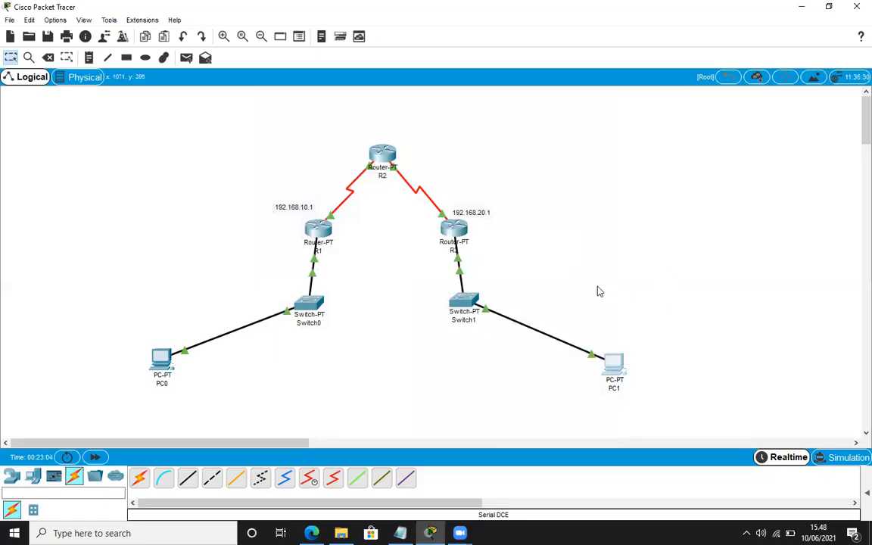
# Step: Ping R1's LAN address 192.168.10.1 from PC1's command prompt, and close PC1's window
pyautogui.moveTo(623, 368); pyautogui.dragTo(618, 360)
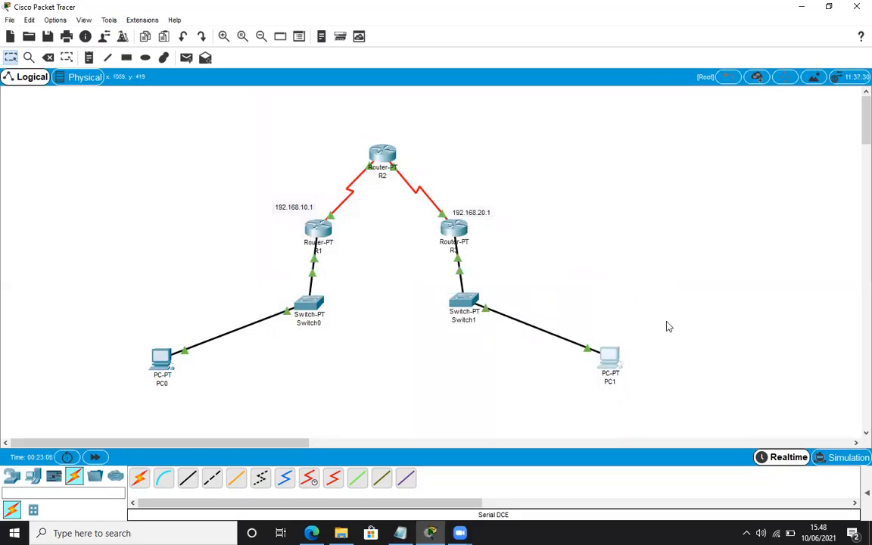
pyautogui.click(610, 363)
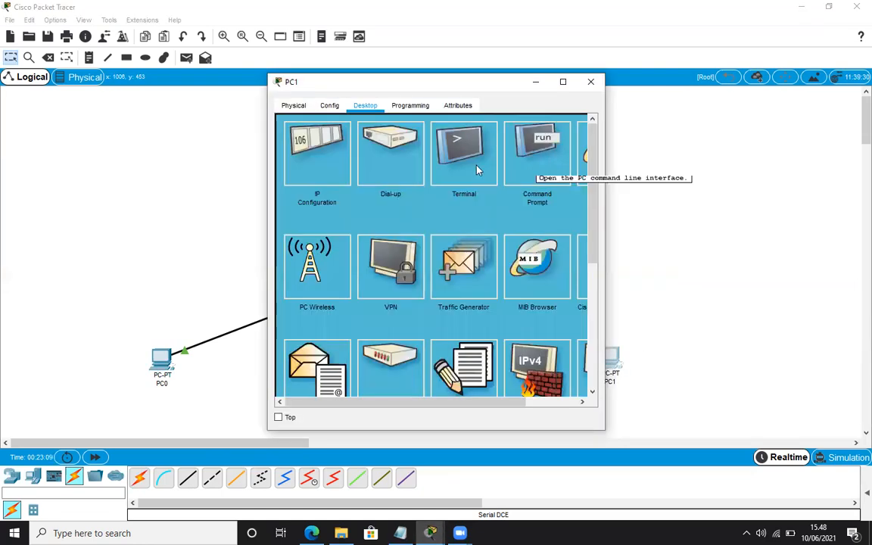
pyautogui.click(539, 174)
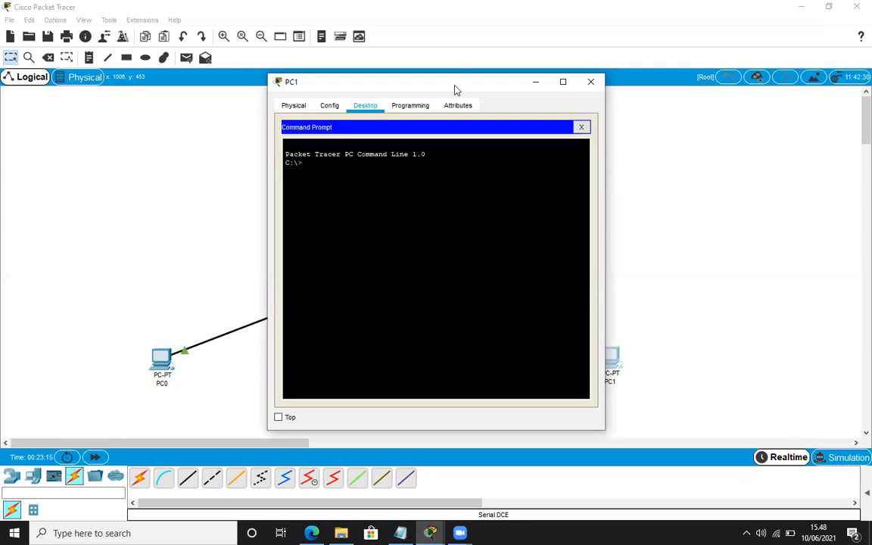
pyautogui.moveTo(457, 89); pyautogui.dragTo(652, 103)
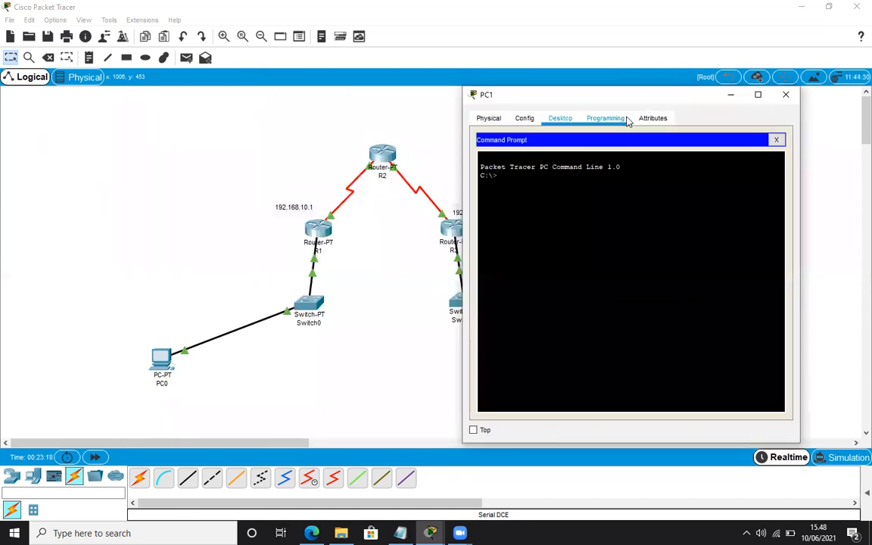
pyautogui.write('192.168.10.1')
pyautogui.press('Home')
pyautogui.write('ping')
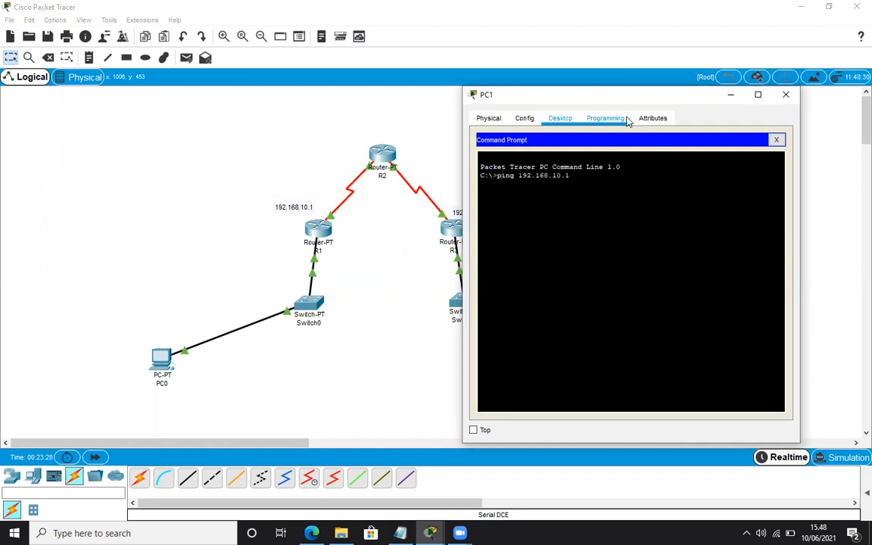
pyautogui.press('Return')
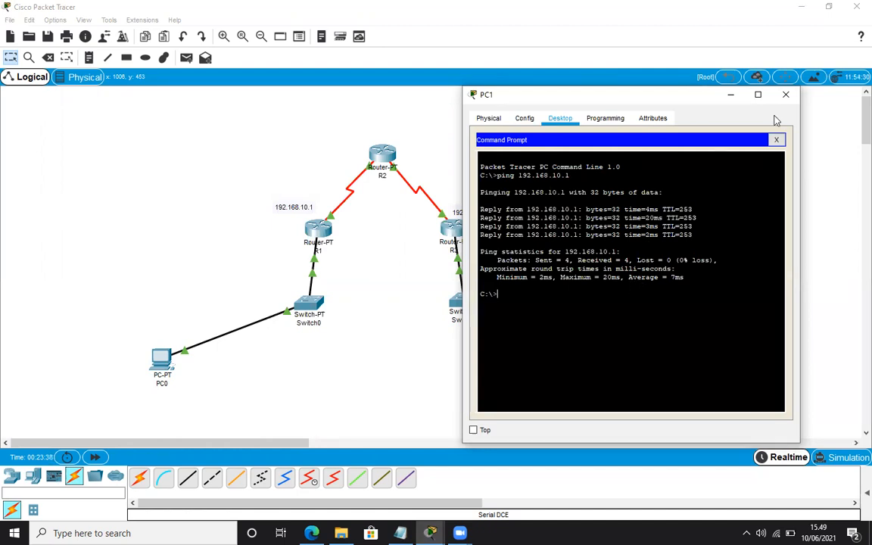
pyautogui.click(785, 95)
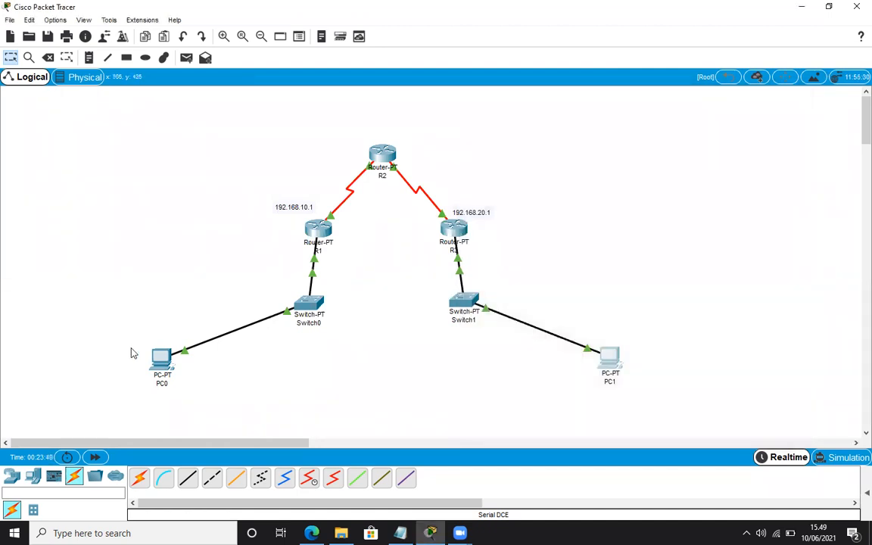
# Step: Ping R3's LAN address 192.168.20.1 from PC0's command prompt, and close PC0's window
pyautogui.click(162, 356)
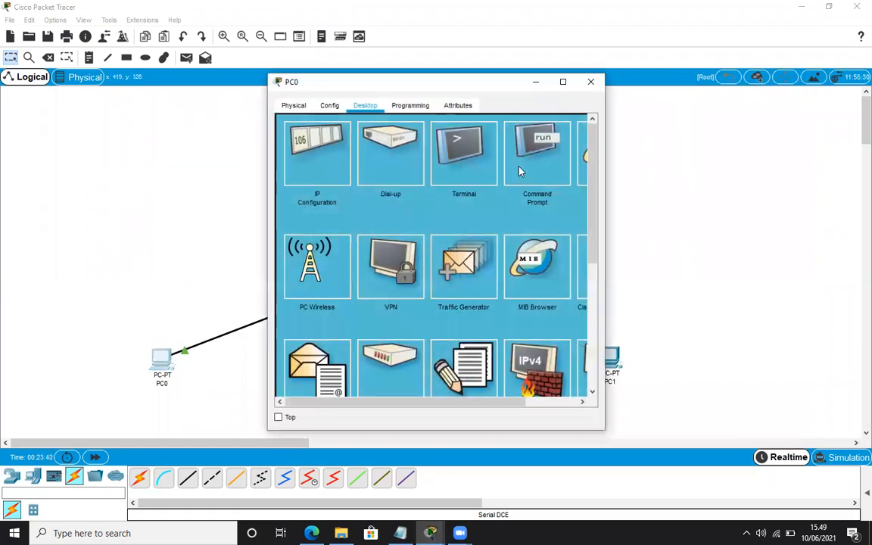
pyautogui.click(519, 165)
pyautogui.write('pin')
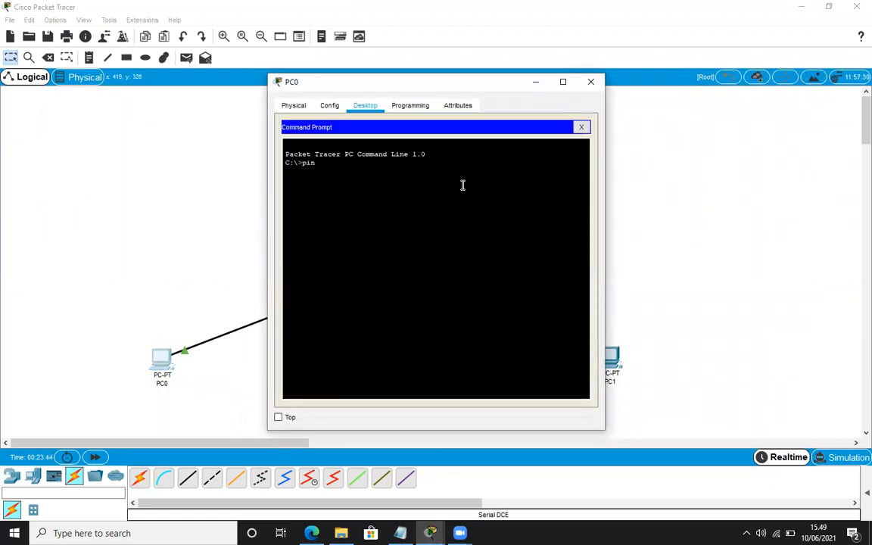
pyautogui.write('g 192.168.20.1')
pyautogui.press('Return')
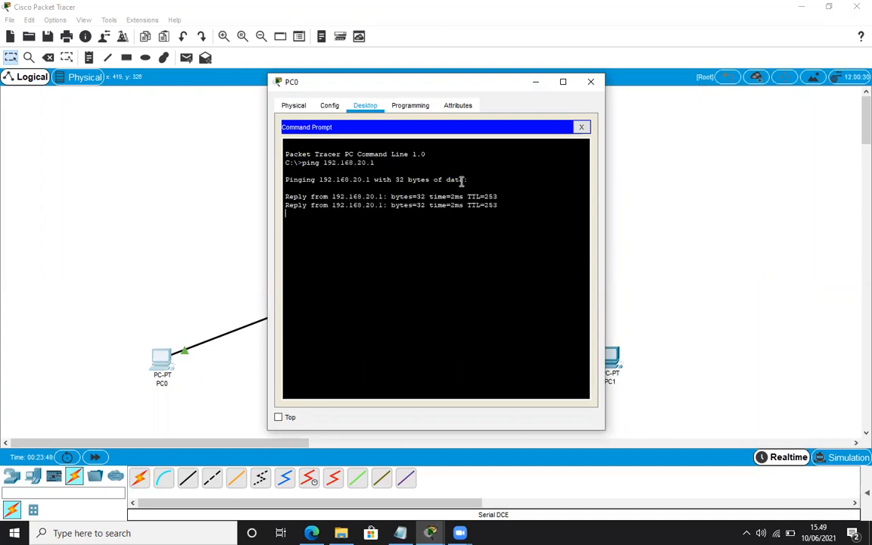
pyautogui.click(589, 82)
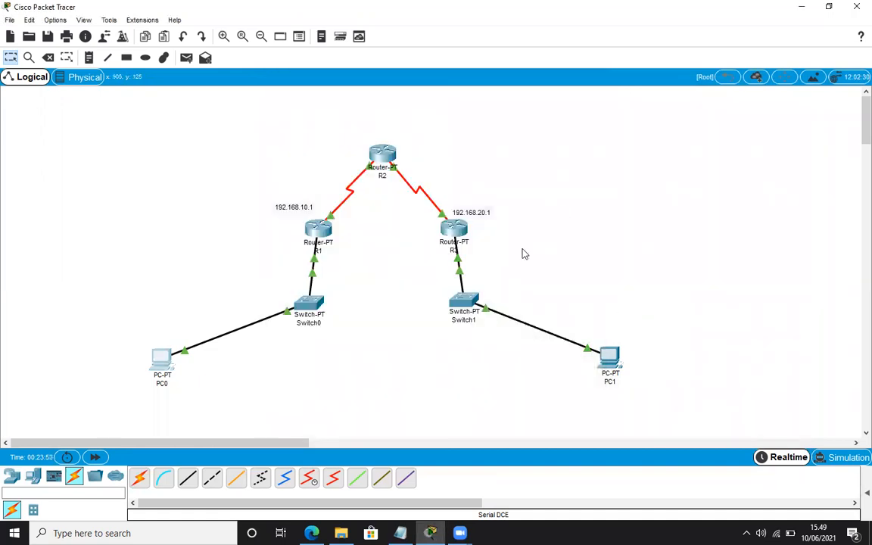
# Step: Show the PDU list, send a simple PDU from PC1 to R3 to test the connection, and hide the list again
pyautogui.click(867, 493)
pyautogui.click(186, 57)
pyautogui.click(613, 357)
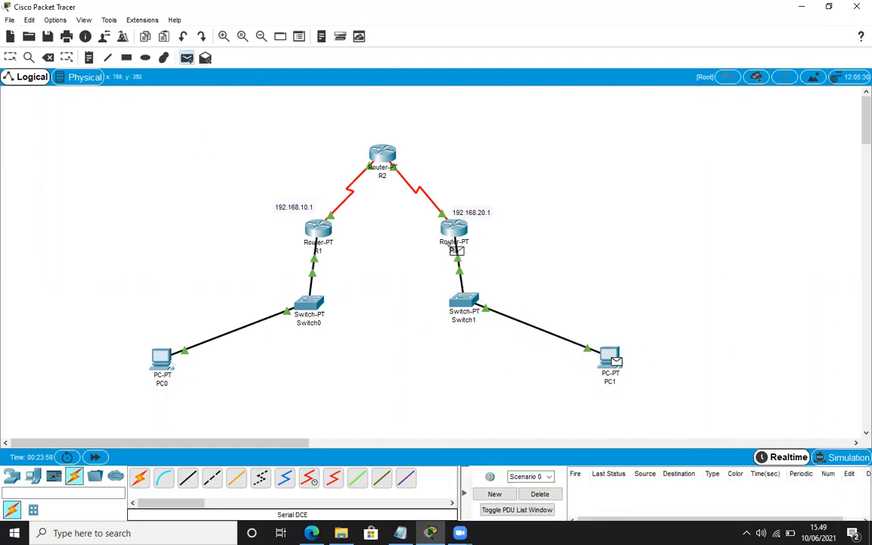
pyautogui.click(454, 231)
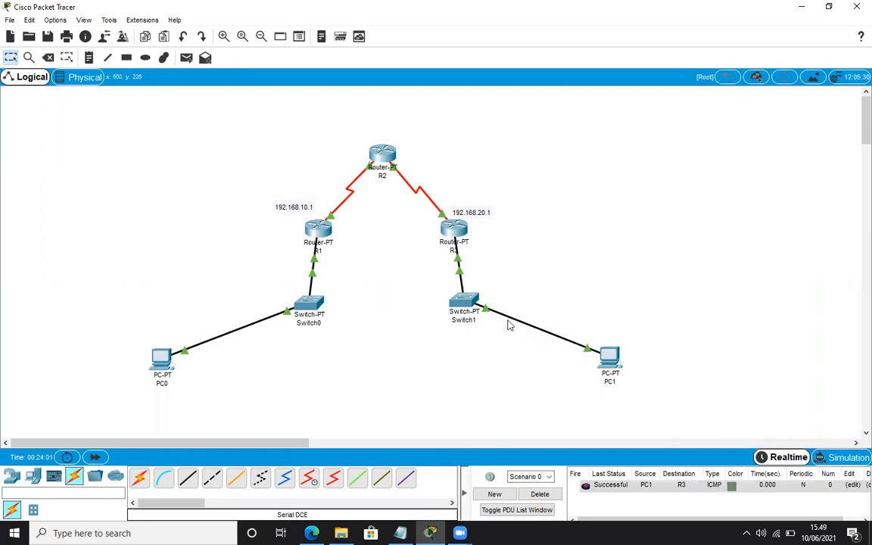
pyautogui.click(465, 494)
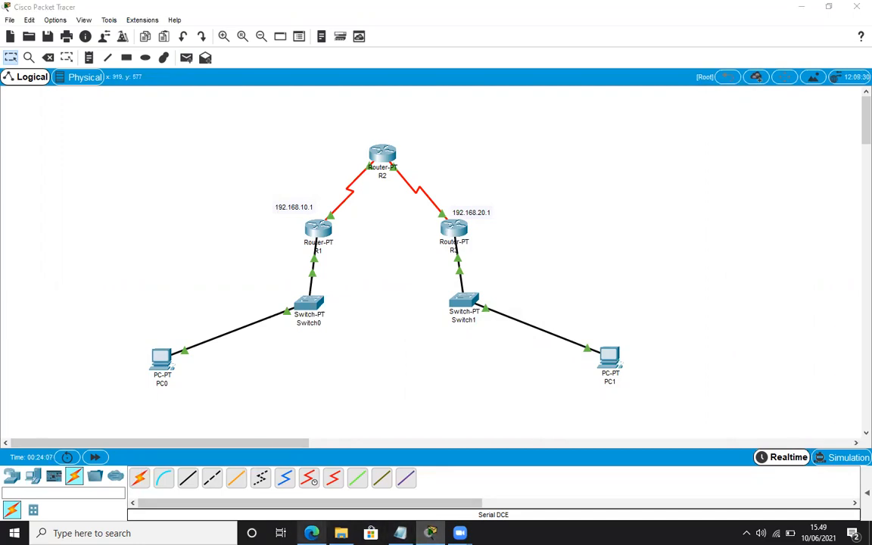
# Step: Switch to the browser to check the Konfigurasi PPP assignment instructions, and return to Packet Tracer
pyautogui.click(311, 532)
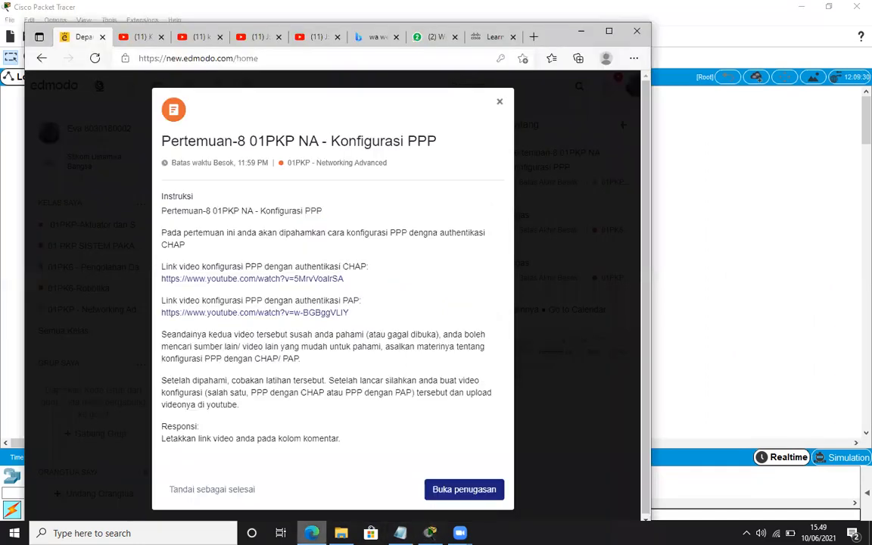
pyautogui.click(582, 32)
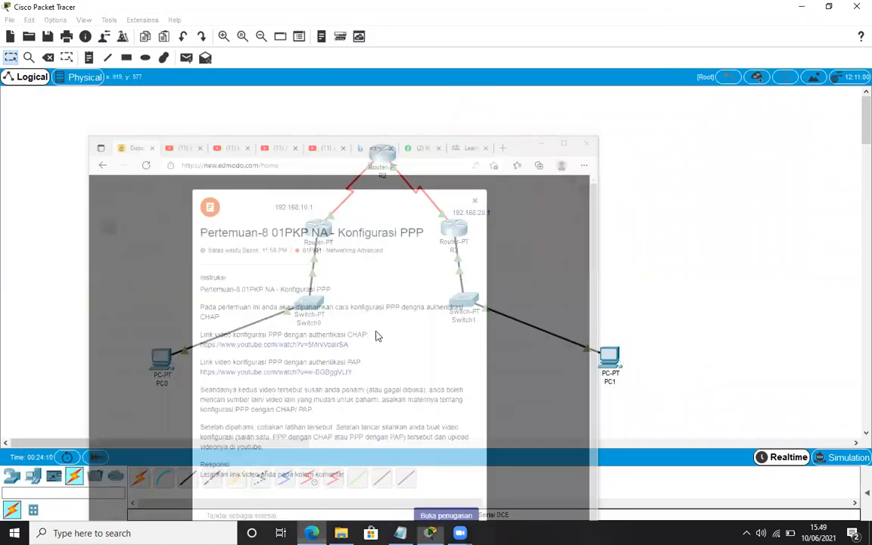